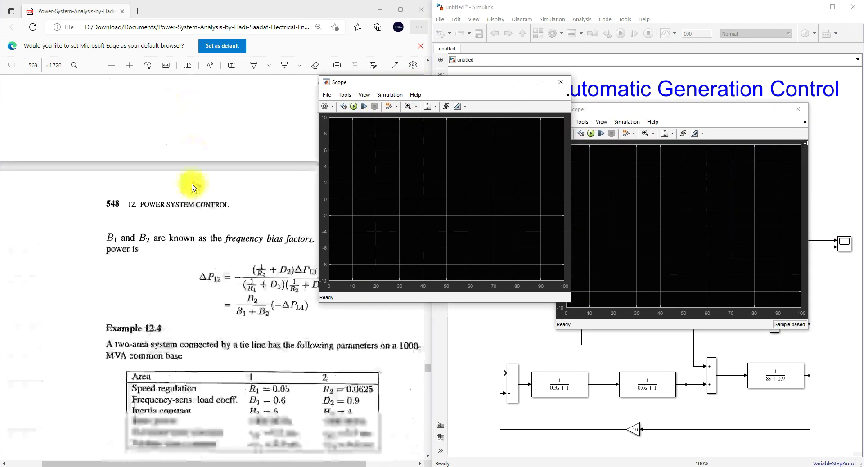
scroll(192, 183, down, 8)
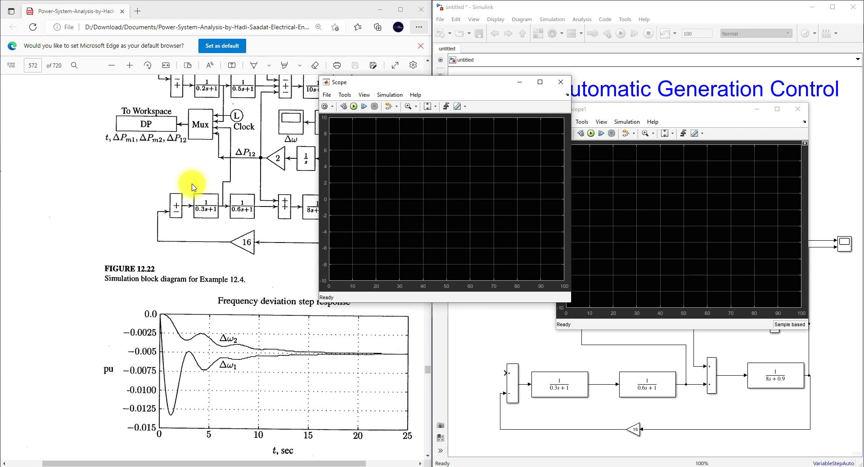
- Place the Scope and Scope1 windows side by side and run the simulation
scroll(201, 179, up, 1)
drag(411, 82, 386, 92)
drag(571, 114, 569, 101)
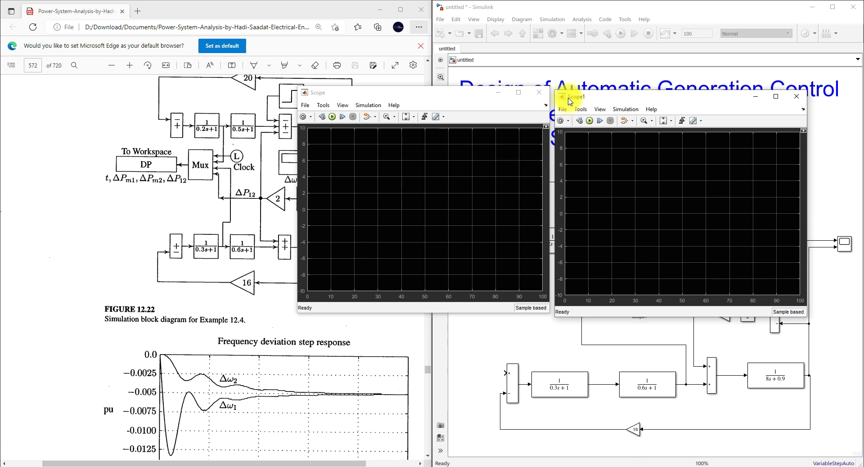
click(333, 116)
- Mark the textbook's power-deviation plot and the matching Scope1 traces as agreeing (Figure 12.24)
scroll(150, 254, down, 2)
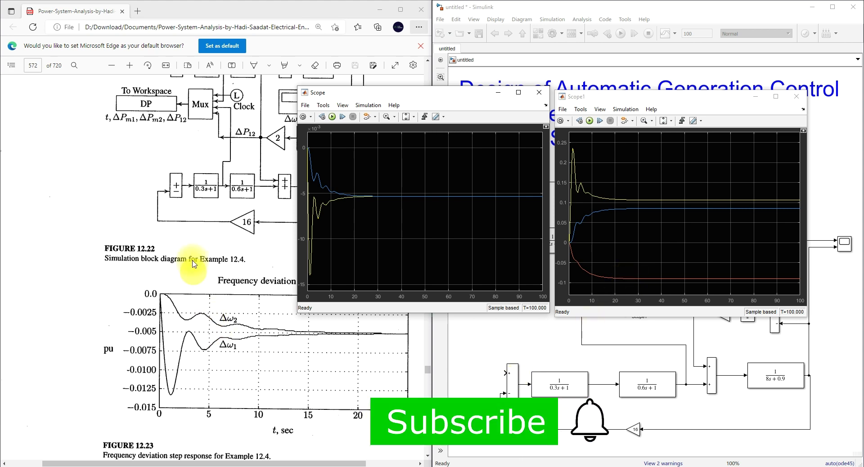
scroll(194, 257, down, 8)
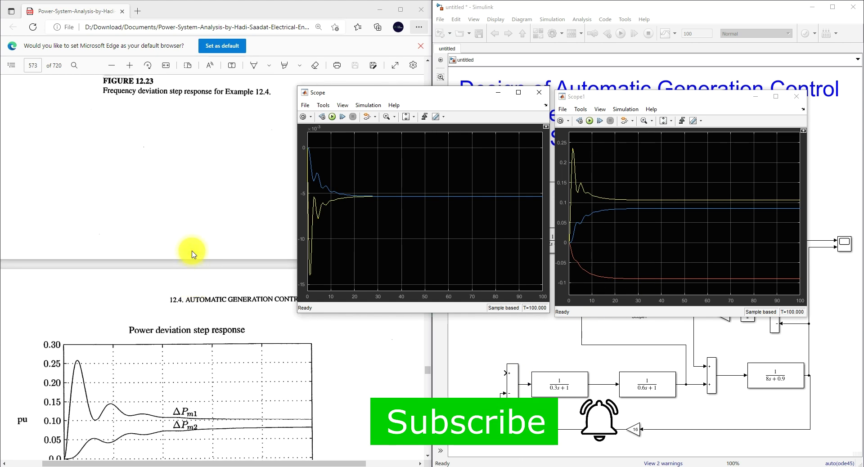
scroll(193, 254, down, 4)
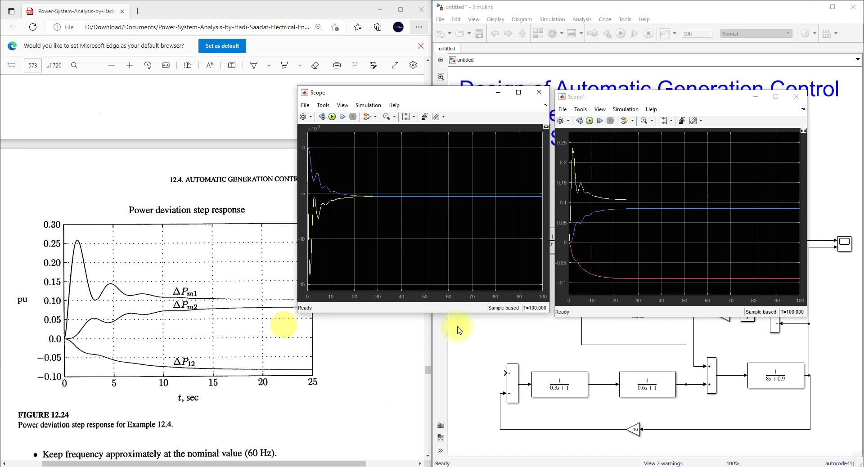
key(F9)
drag(149, 275, 211, 266)
drag(654, 221, 693, 214)
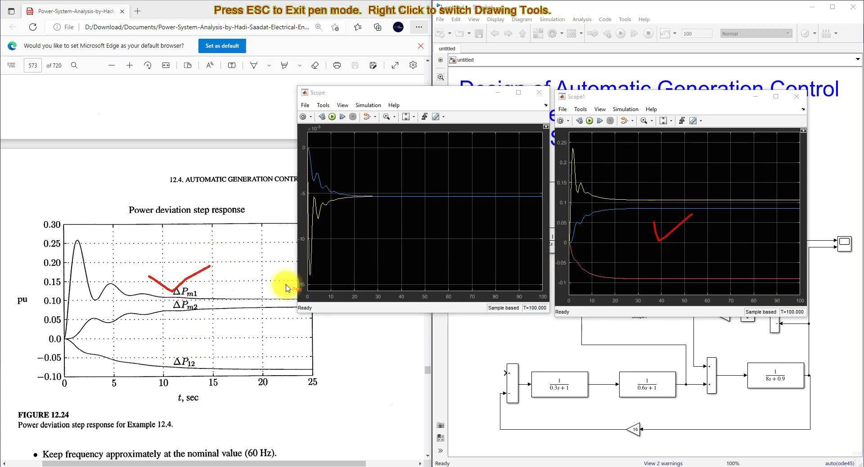
key(Escape)
scroll(251, 228, up, 10)
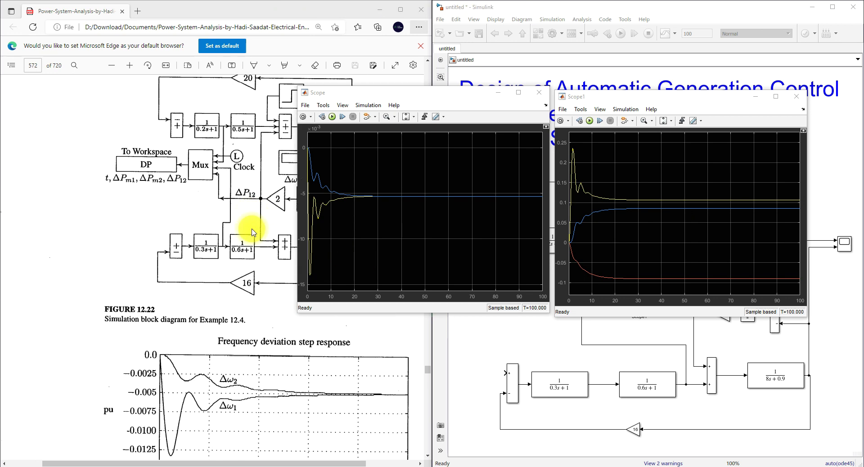
- Minimize the Scope window and scroll the PDF to Figure 12.25 on page 574
click(584, 359)
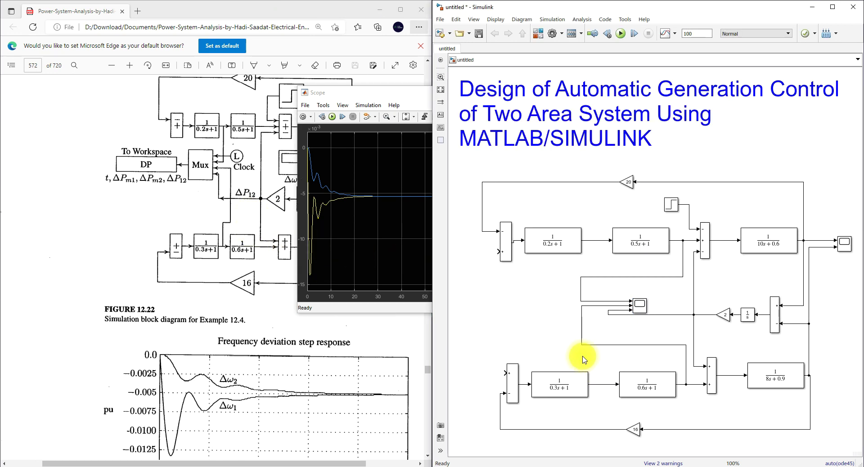
click(394, 93)
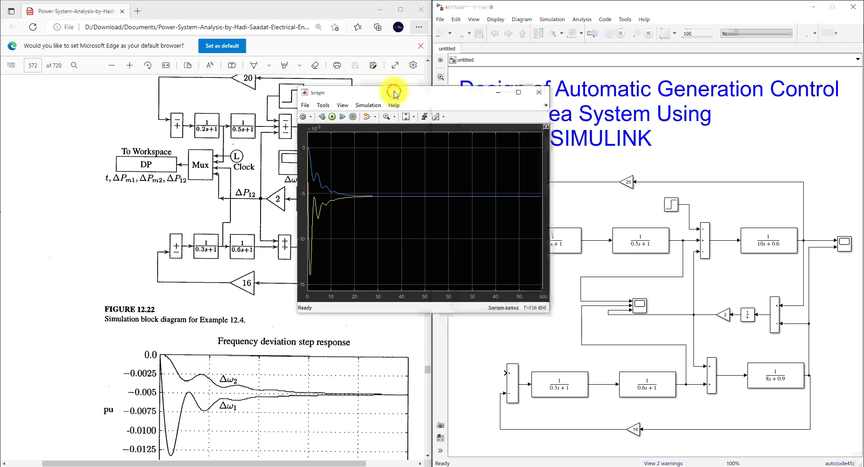
click(498, 92)
scroll(201, 193, down, 7)
scroll(201, 198, down, 15)
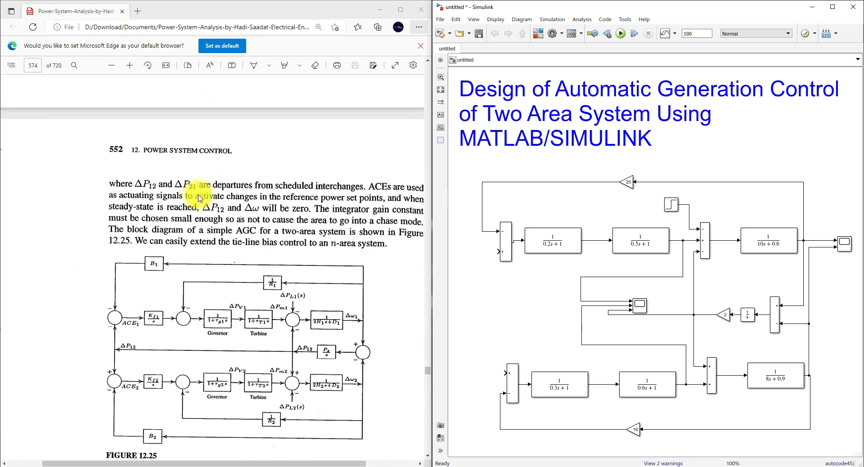
scroll(201, 199, down, 4)
scroll(198, 193, up, 2)
scroll(200, 199, down, 1)
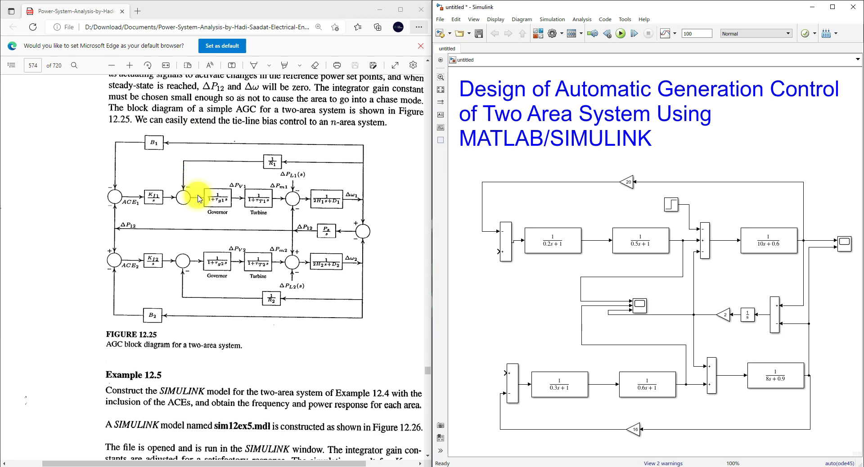
- Circle the ACE1 and ACE2 integral gain blocks in Figure 12.25
key(ctrl+F9)
mouse_move(157, 176)
mouse_down()
mouse_move(134, 185)
mouse_move(121, 204)
mouse_move(140, 219)
mouse_move(184, 206)
mouse_move(178, 174)
mouse_move(151, 175)
mouse_up()
mouse_move(154, 245)
mouse_down()
mouse_move(116, 287)
mouse_move(168, 255)
mouse_move(145, 250)
mouse_up()
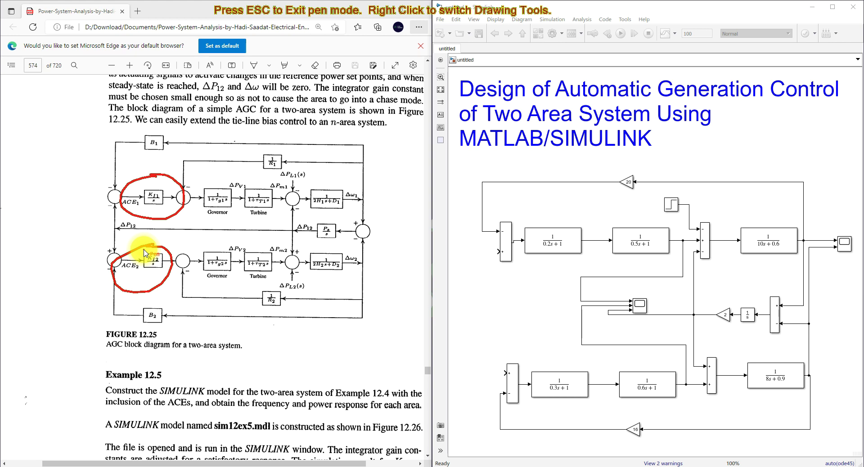
key(Escape)
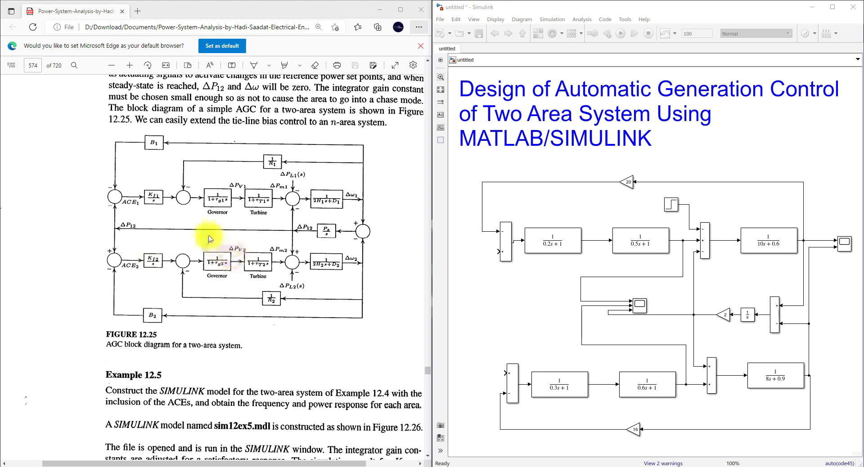
scroll(211, 240, down, 5)
- Scroll the PDF to Figure 12.26 and inspect the 1/(0.2s+1) transfer function block
scroll(211, 238, down, 8)
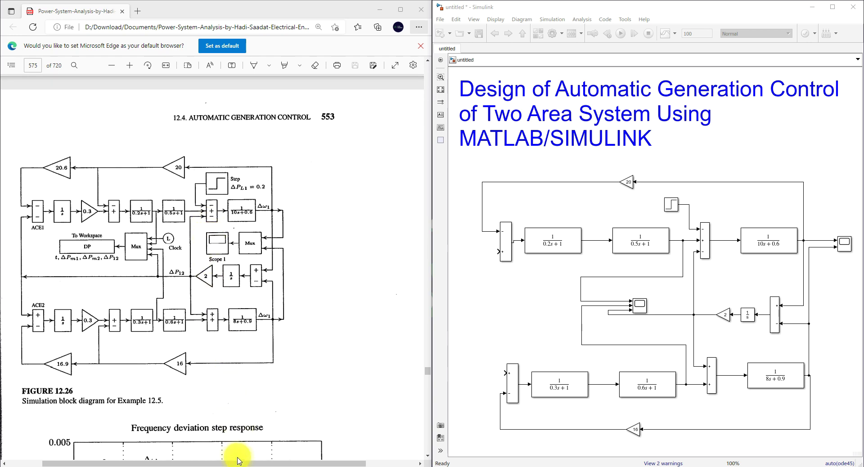
drag(239, 462, 205, 463)
scroll(597, 272, down, 2)
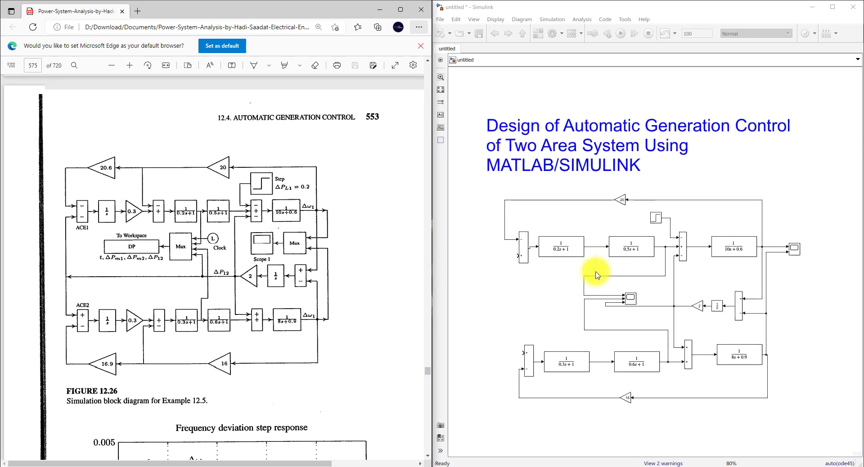
scroll(597, 275, up, 2)
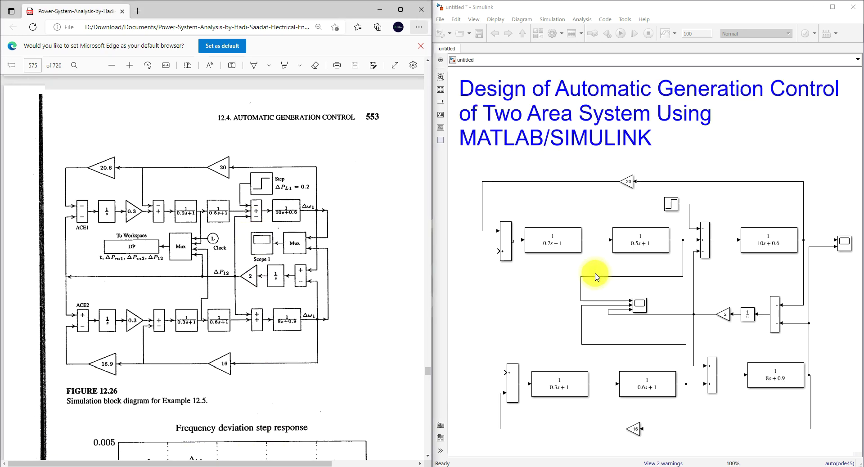
click(530, 244)
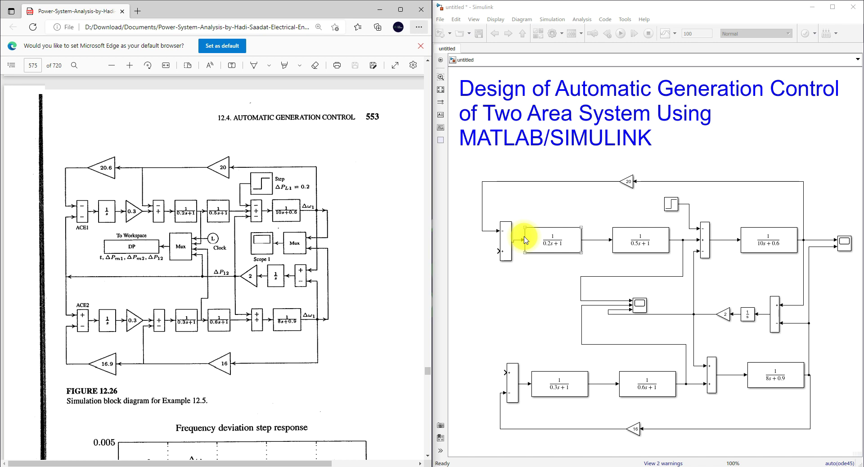
click(593, 189)
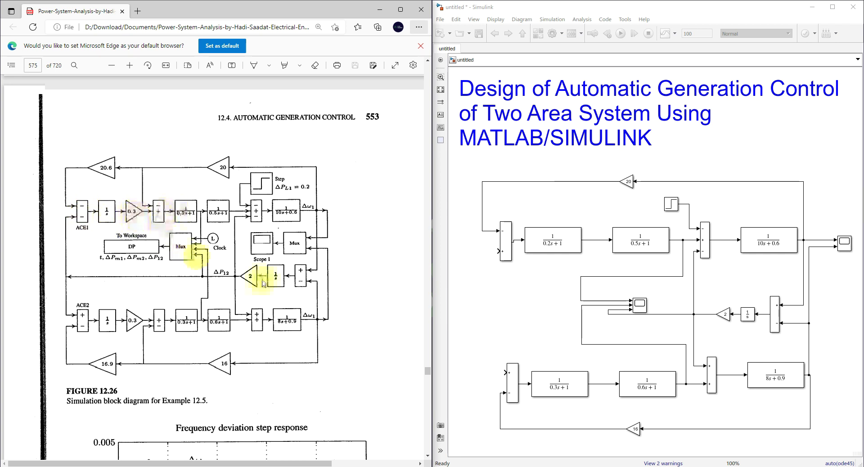
- Select the entire two-area diagram and move it right to free space on the left
scroll(566, 266, down, 2)
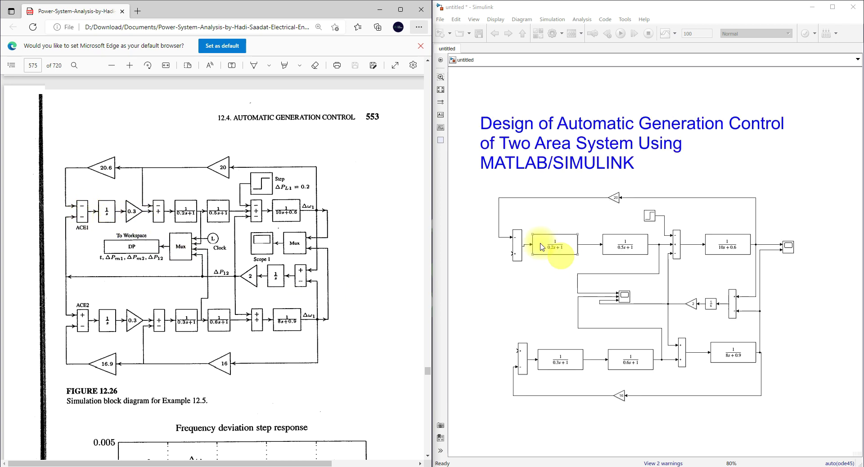
drag(490, 189, 832, 394)
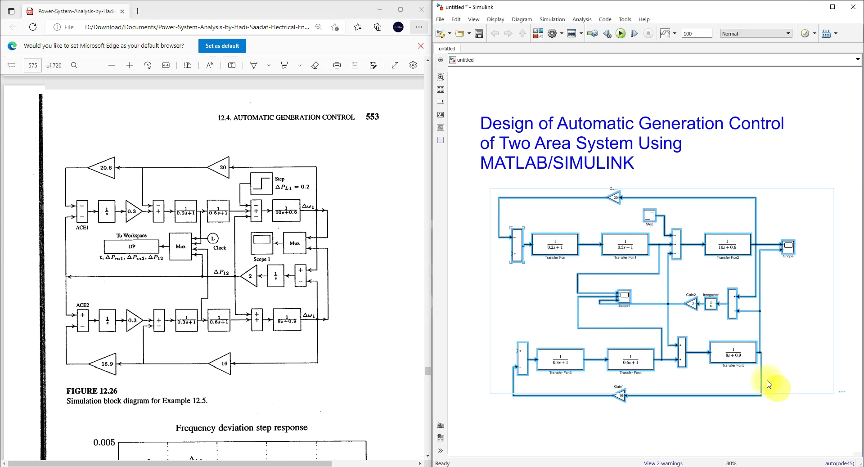
drag(634, 251, 695, 250)
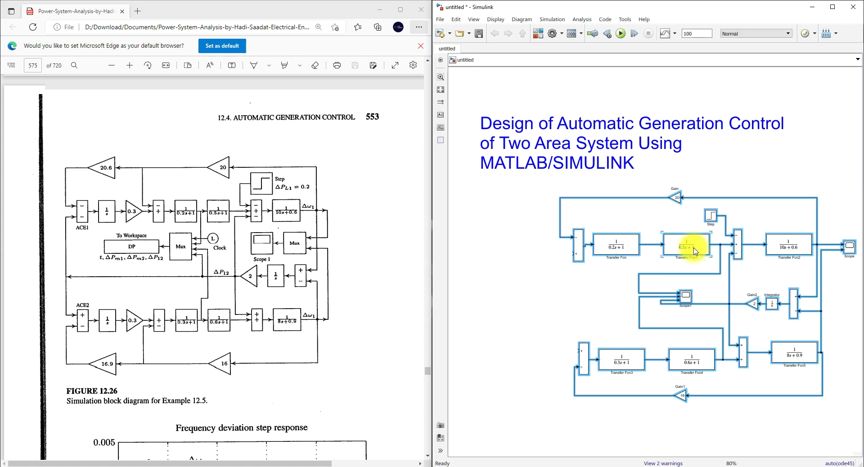
click(514, 306)
click(795, 304)
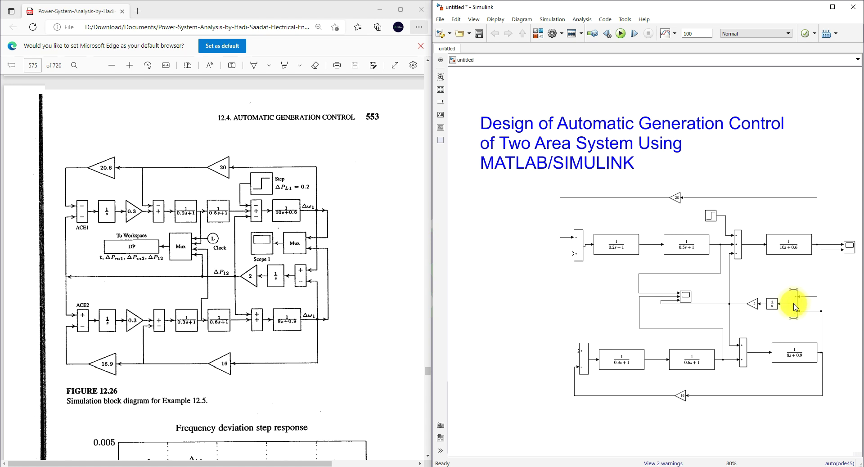
- Add the ACE1 Sum block and a copied 1/s integrator at the diagram's left
click(479, 252)
key(ctrl+h)
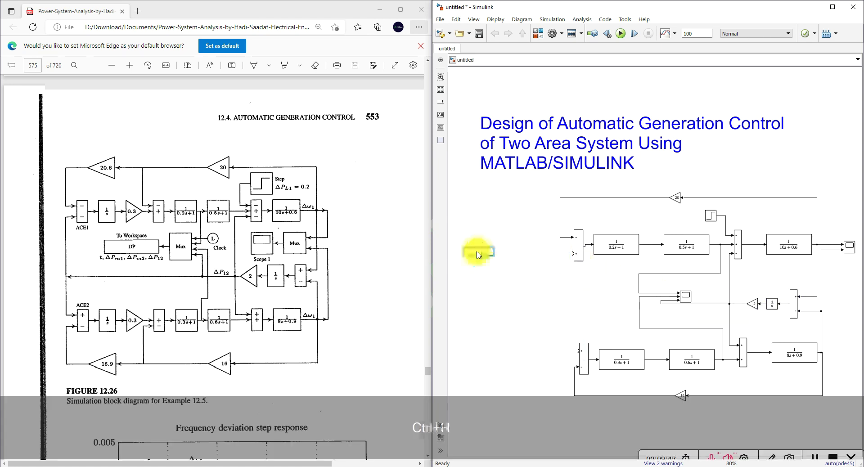
double_click(488, 247)
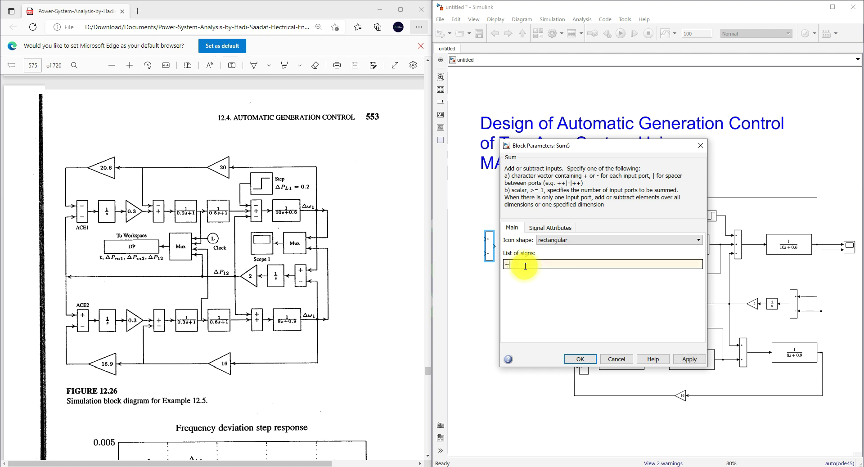
key(Return)
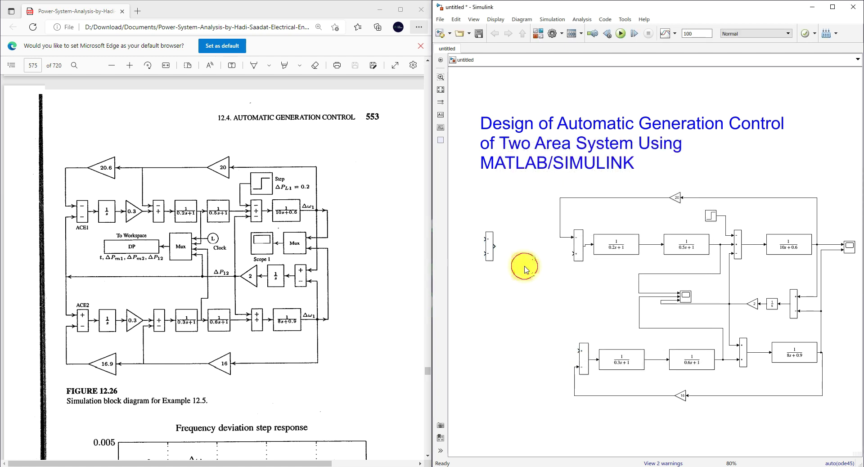
drag(772, 303, 520, 250)
right_click(521, 248)
click(529, 250)
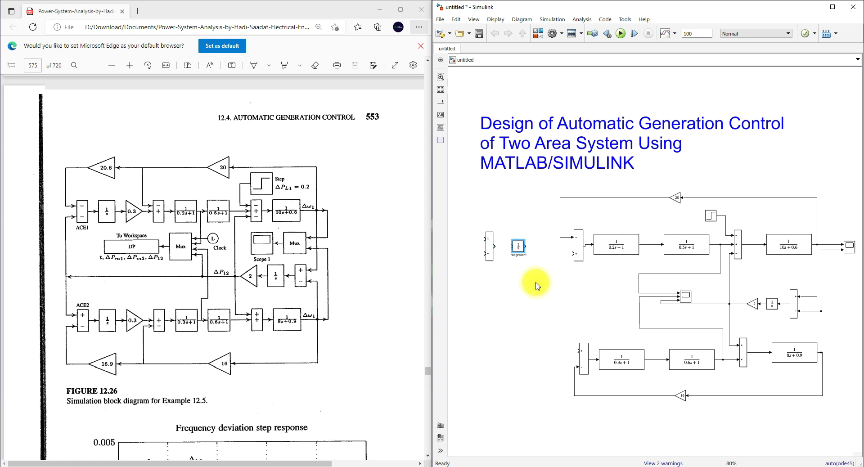
drag(521, 246, 513, 248)
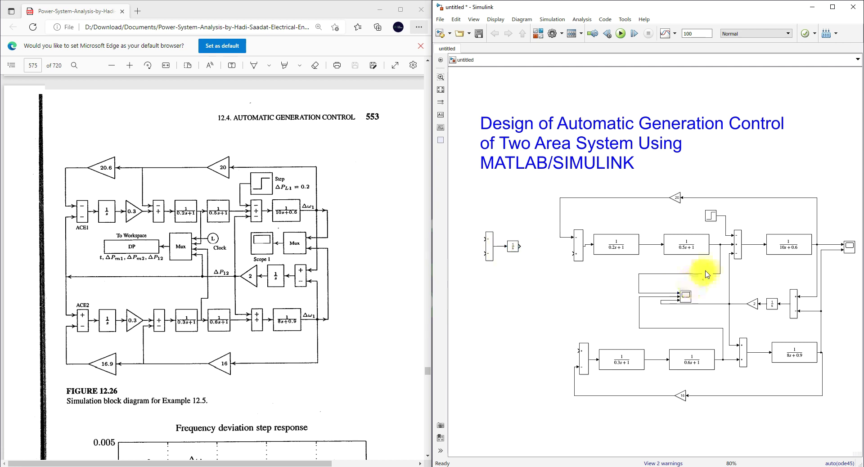
- Copy a gain block after the area-1 integrator and set it to 0.3
mouse_move(753, 302)
mouse_down()
mouse_move(542, 252)
mouse_move(544, 266)
mouse_move(539, 248)
mouse_move(576, 253)
mouse_up()
double_click(543, 248)
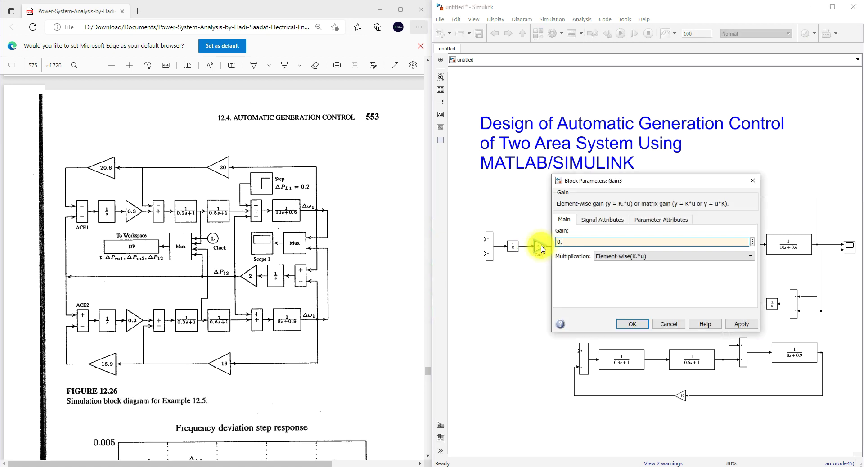
key(Return)
- Copy the 20 feedback gain block to the left side of the diagram
click(680, 198)
drag(678, 197, 529, 199)
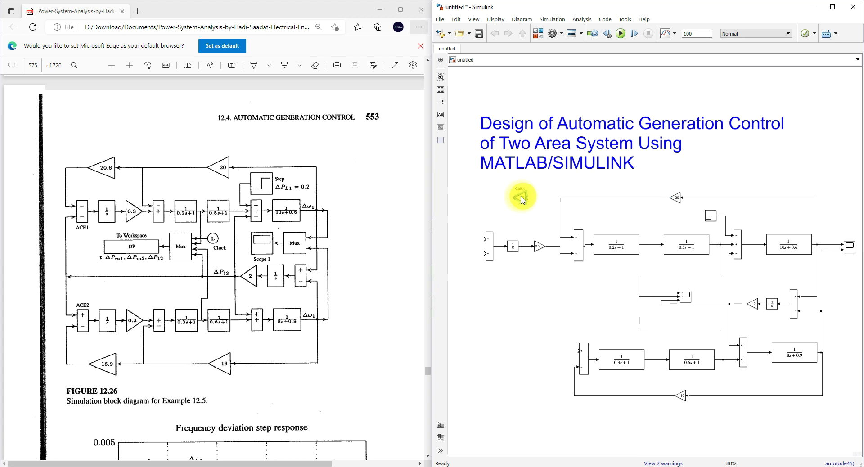
drag(525, 199, 523, 199)
scroll(343, 239, up, 10)
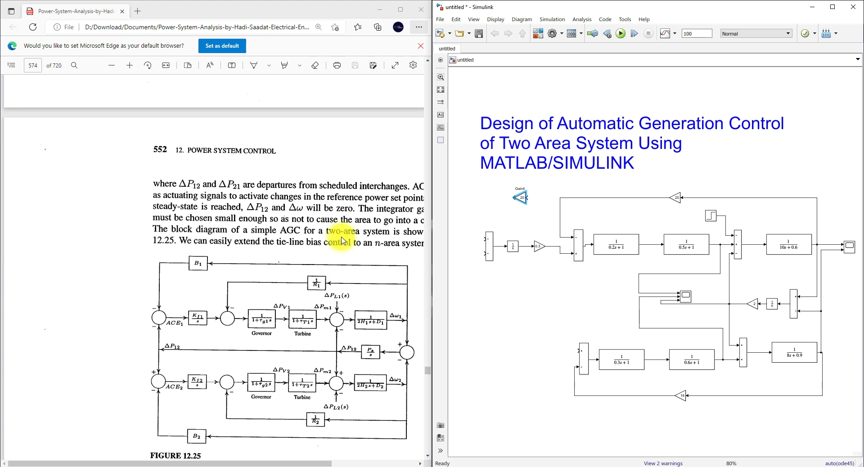
- Scroll the textbook between Figures 12.25 and 12.26 to review the two-area diagrams
scroll(342, 241, down, 10)
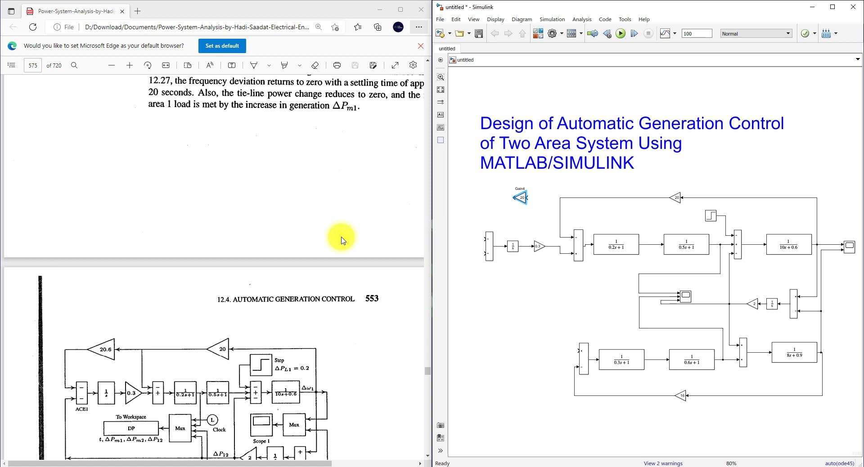
scroll(343, 241, down, 5)
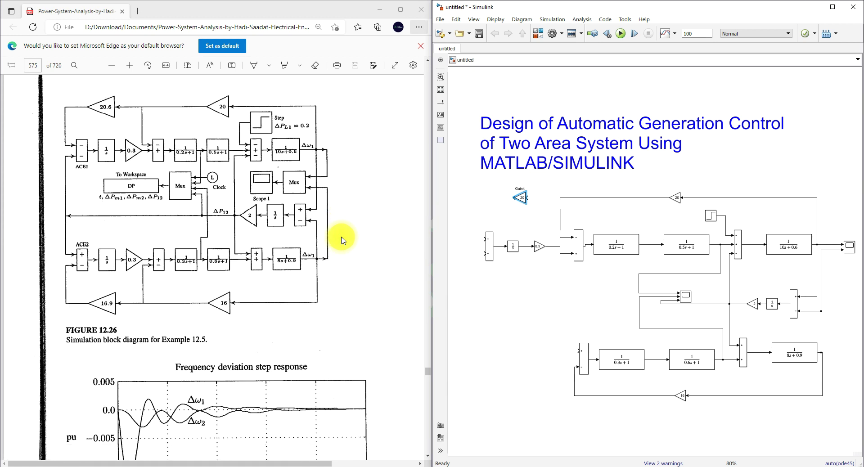
scroll(342, 241, up, 10)
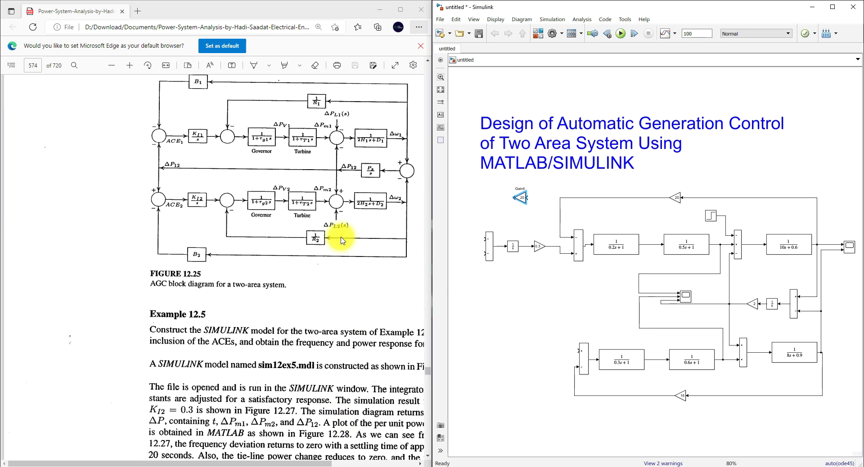
scroll(343, 240, up, 2)
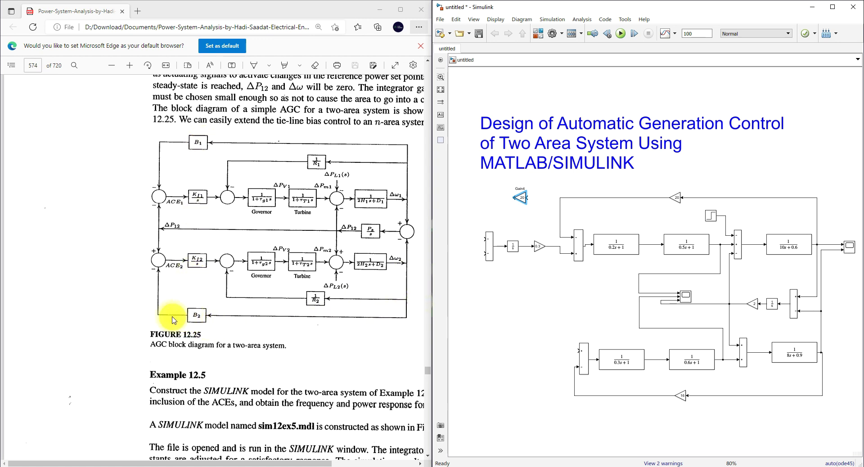
scroll(170, 143, down, 12)
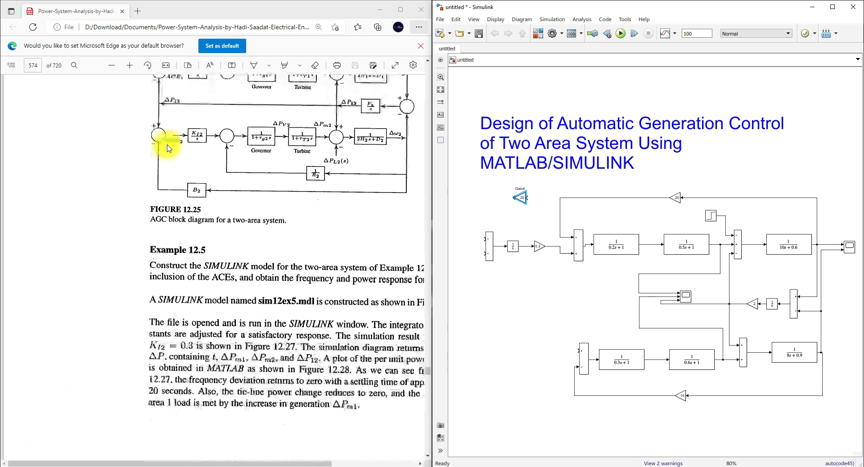
scroll(170, 149, up, 2)
scroll(171, 150, down, 2)
scroll(171, 150, up, 2)
scroll(171, 151, up, 1)
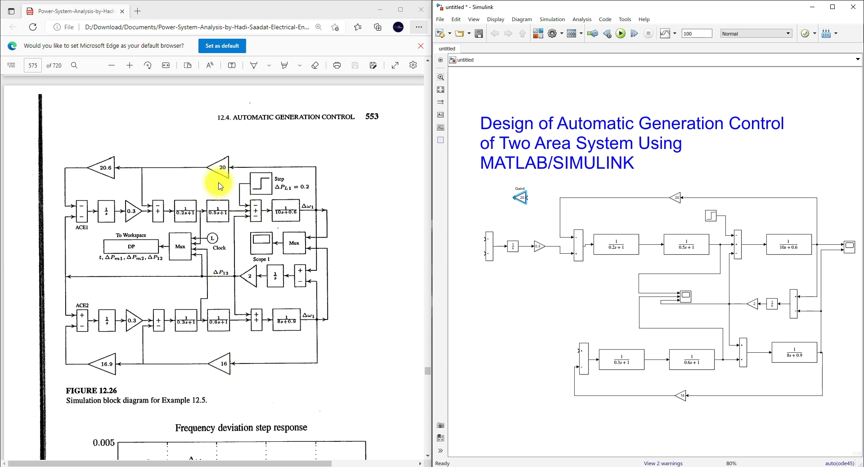
scroll(219, 186, up, 10)
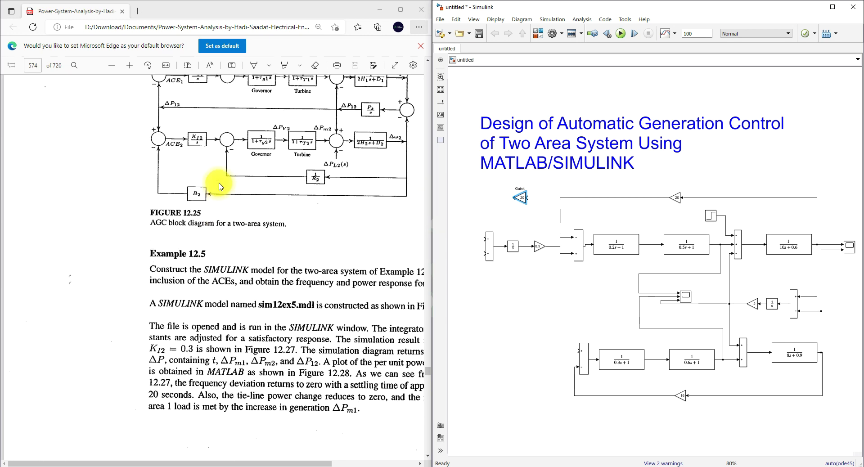
scroll(219, 186, down, 10)
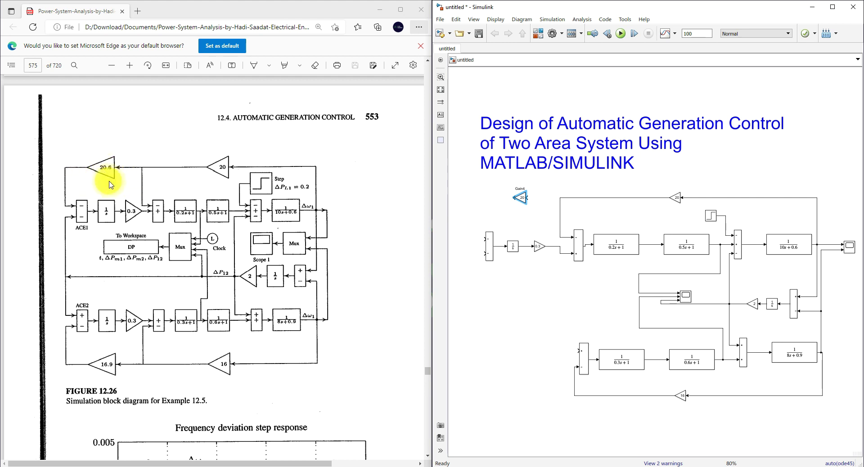
- Change the copied gain's value from 20 to 20.6
double_click(522, 201)
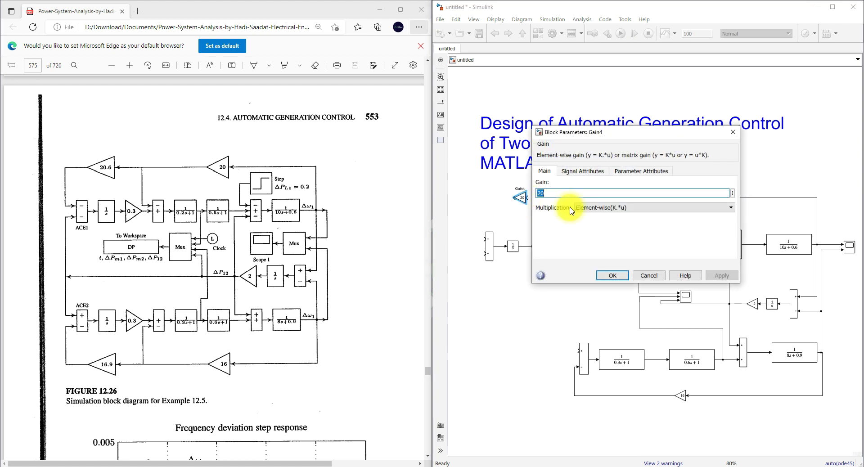
click(559, 193)
key(Return)
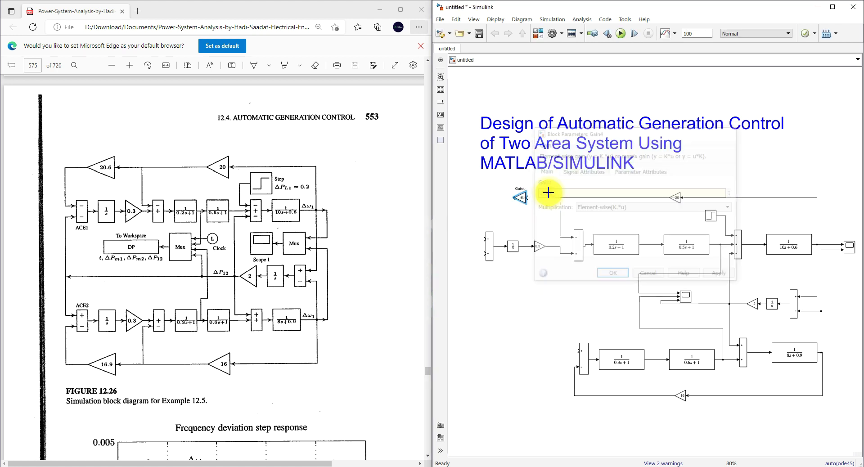
click(524, 209)
- Enlarge the 20.6 gain and wire it from the frequency feedback line into the ACE1 sum
drag(513, 198, 483, 238)
drag(526, 193, 536, 191)
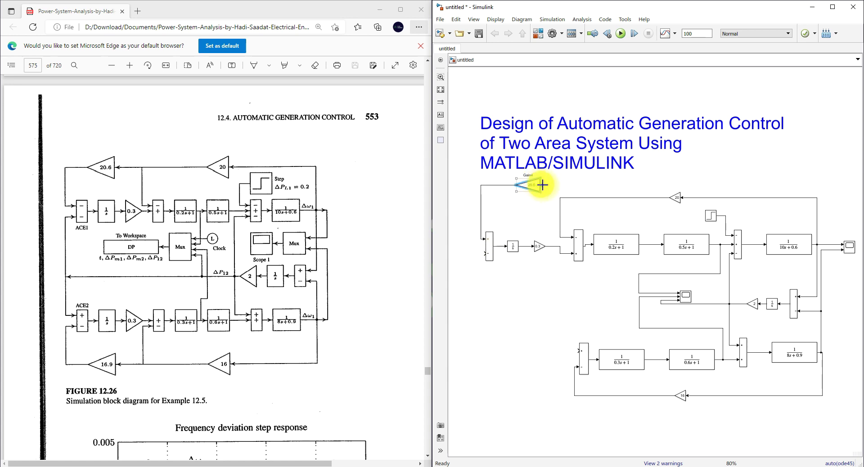
mouse_move(544, 185)
mouse_down()
mouse_move(717, 177)
mouse_move(804, 185)
mouse_move(817, 197)
mouse_up()
click(817, 194)
click(828, 195)
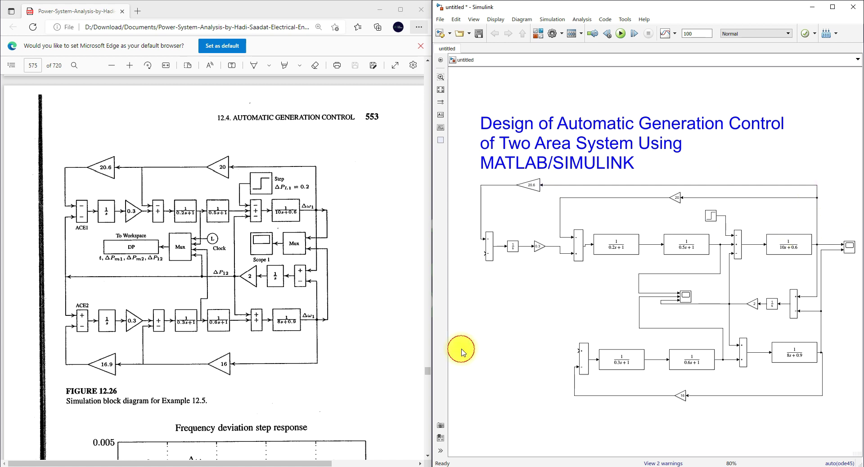
click(513, 247)
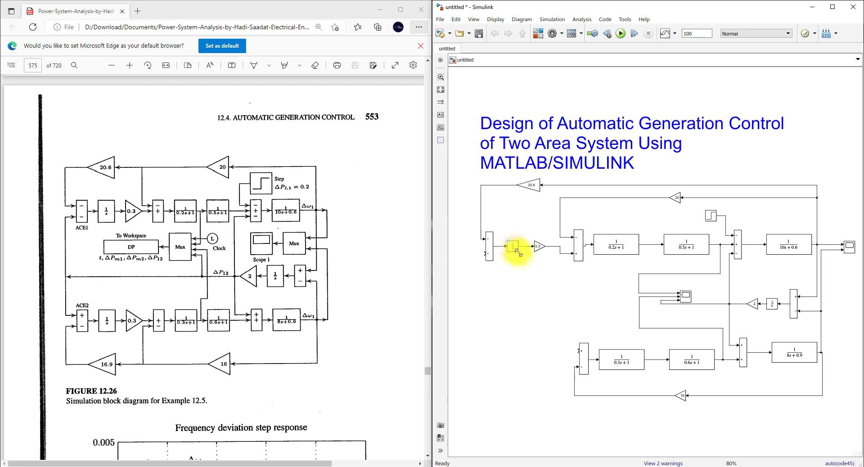
- Copy the ACE1 sum down for area 2 with sign list '+-'
drag(493, 261, 510, 363)
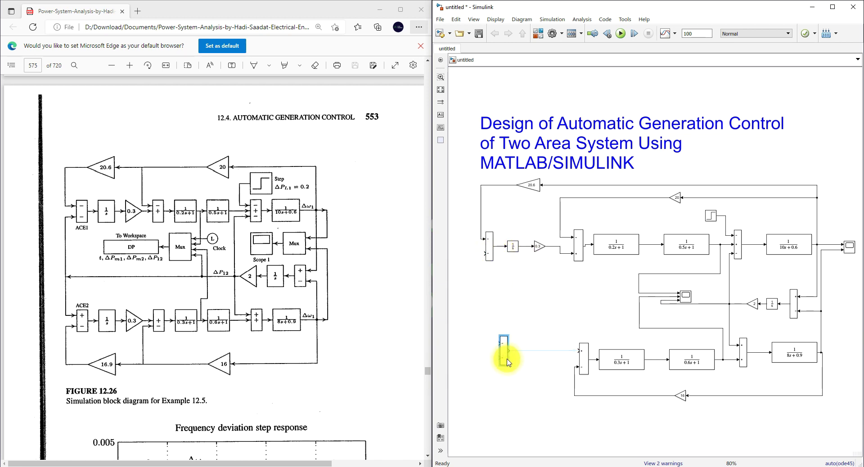
double_click(505, 356)
double_click(537, 369)
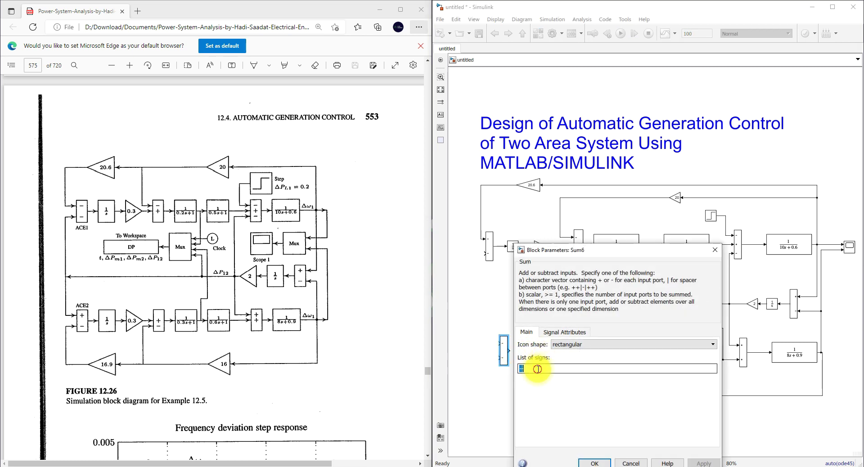
text(+-)
key(Return)
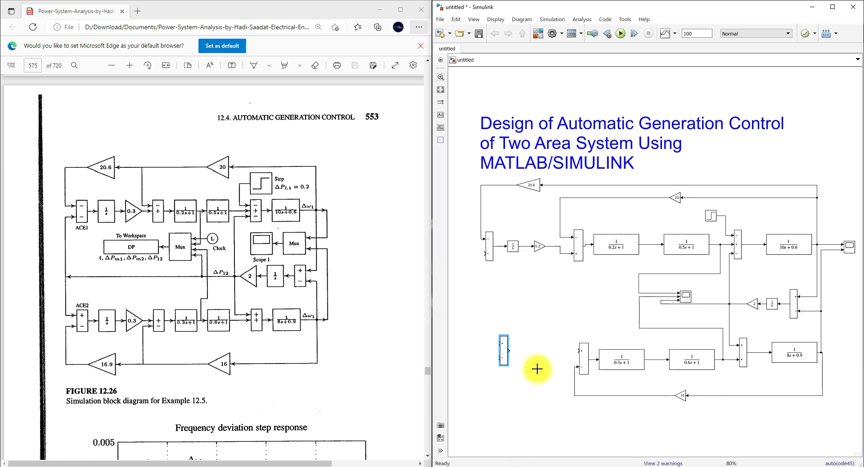
- Add a copied integrator and 0.3 gain after the area-2 sum and connect them
drag(512, 246, 529, 353)
click(540, 354)
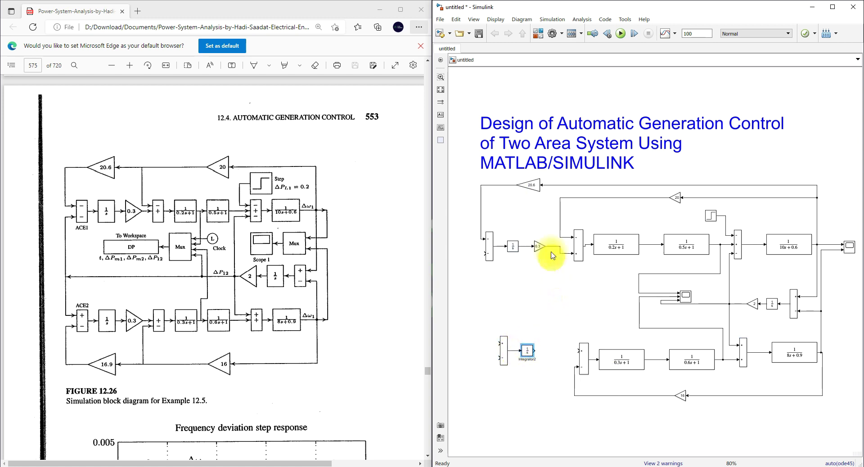
drag(541, 252, 552, 351)
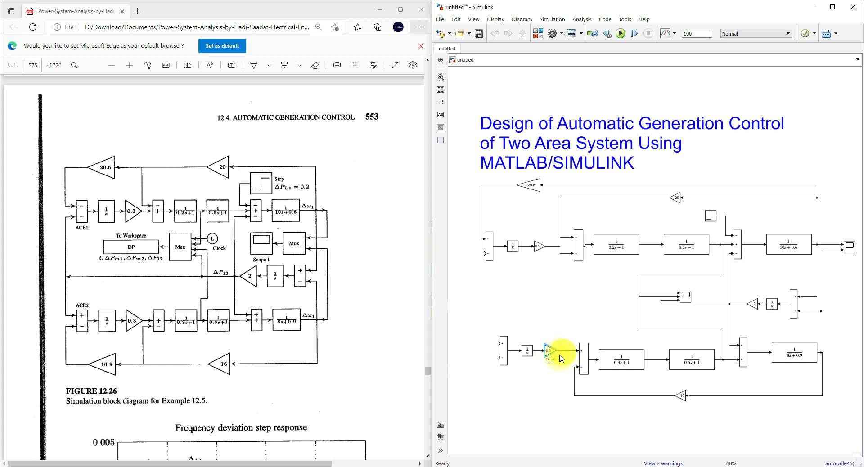
drag(574, 349, 579, 350)
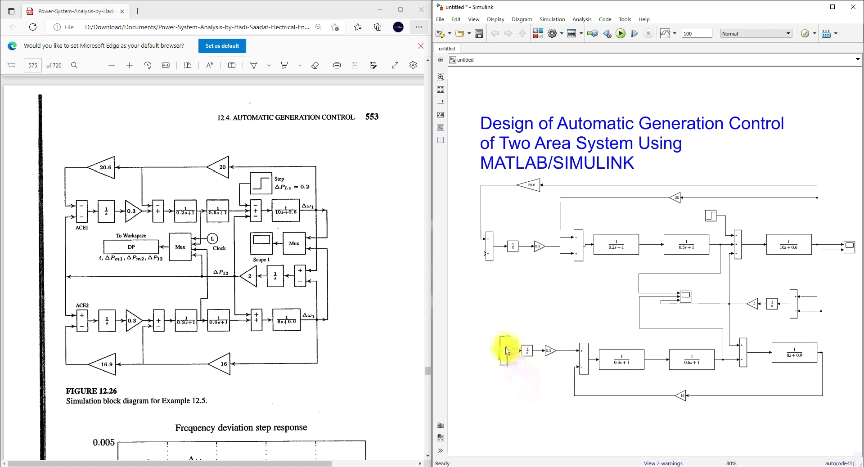
- Branch the tie-line power signal into the ACE1 sum and area 2's leftmost sum
click(660, 311)
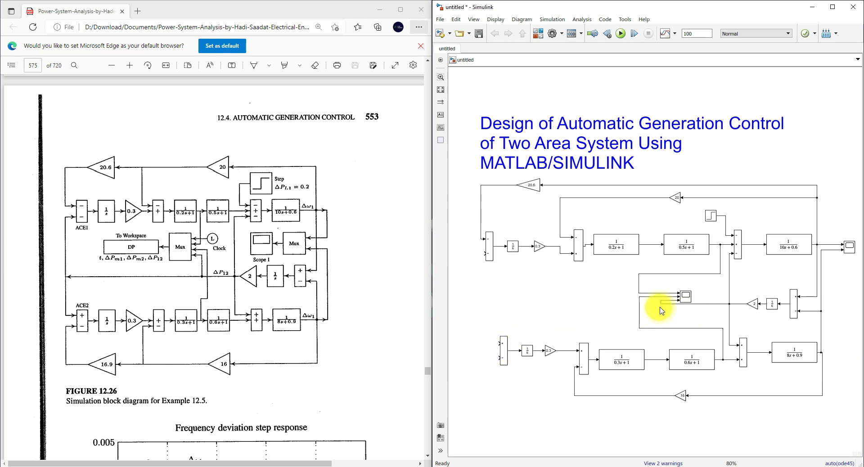
mouse_move(661, 305)
mouse_down()
mouse_move(623, 303)
mouse_move(480, 254)
mouse_up()
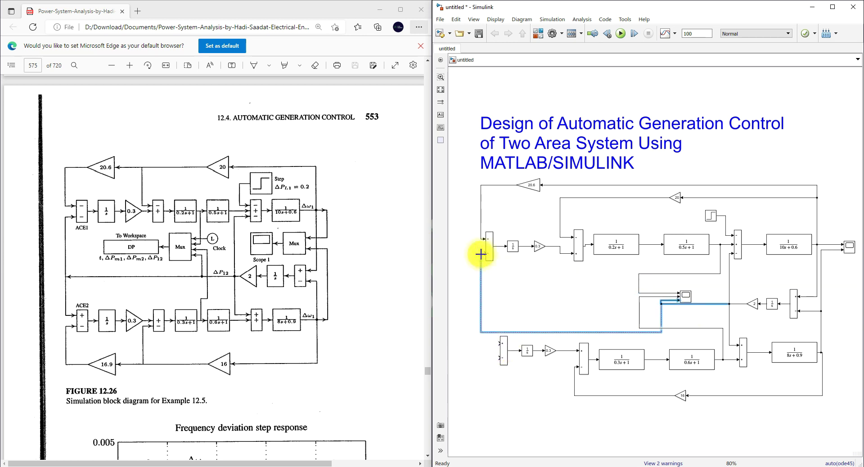
click(578, 333)
drag(579, 335, 581, 306)
click(499, 341)
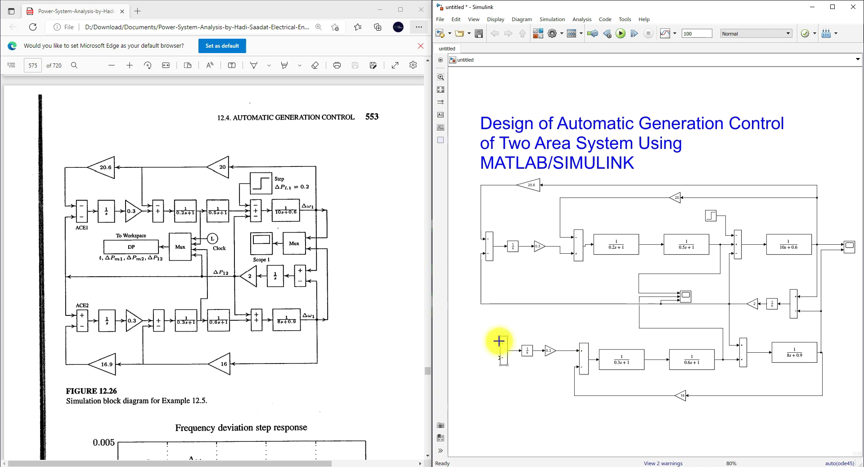
drag(489, 333, 479, 305)
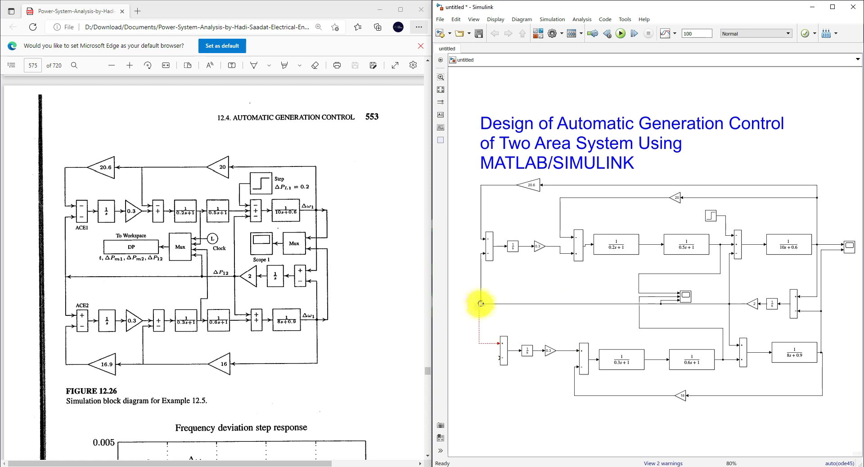
click(491, 314)
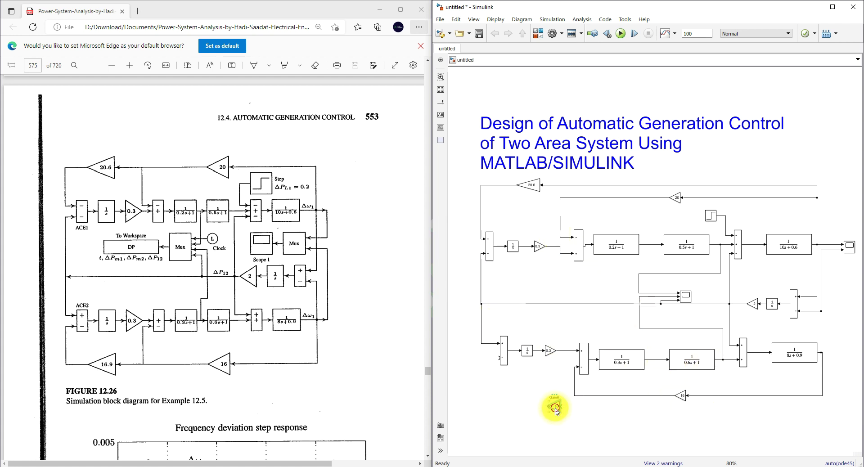
- Set the area-2 bias gain to 16.9 and wire its output into area 2's leftmost sum
double_click(555, 407)
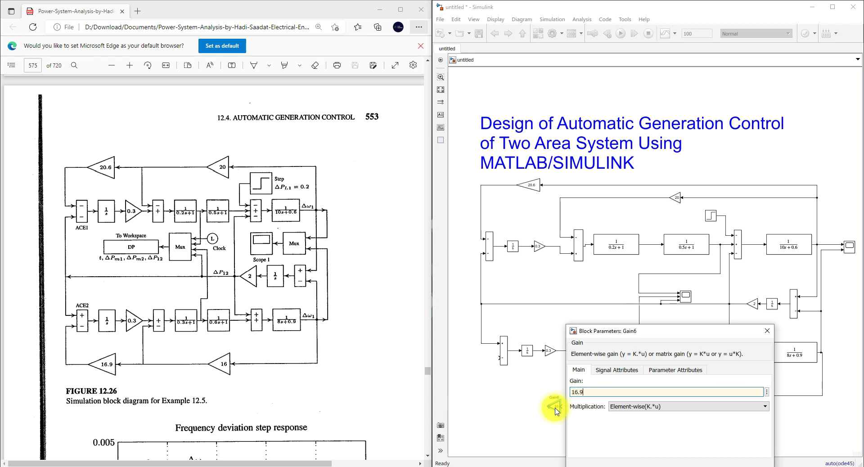
key(Return)
drag(562, 407, 795, 396)
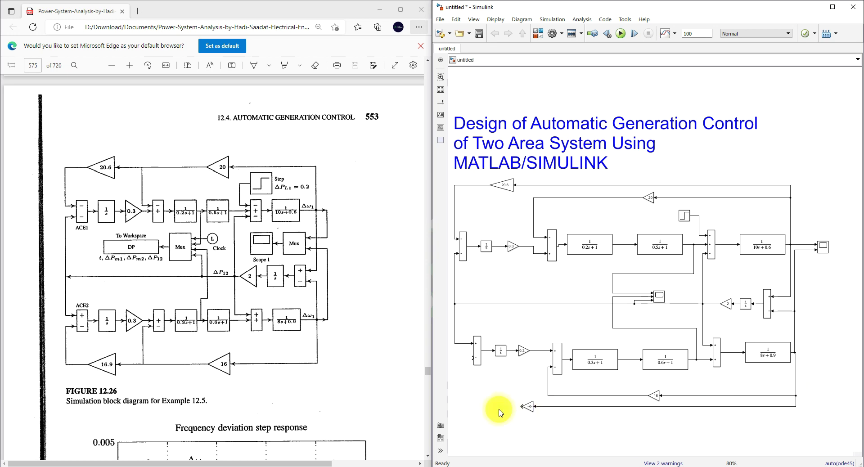
drag(520, 407, 473, 358)
- Check the textbook's Example 12.5 diagram against the wired model
click(205, 317)
scroll(203, 324, up, 5)
scroll(202, 324, up, 5)
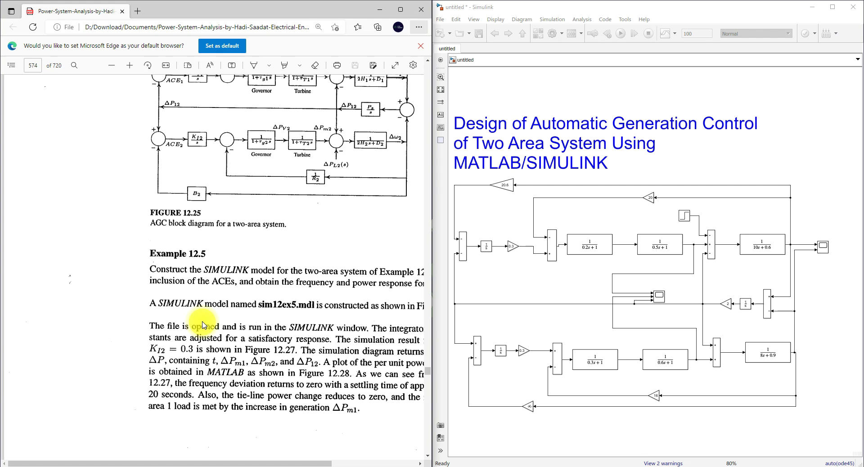
scroll(240, 312, down, 12)
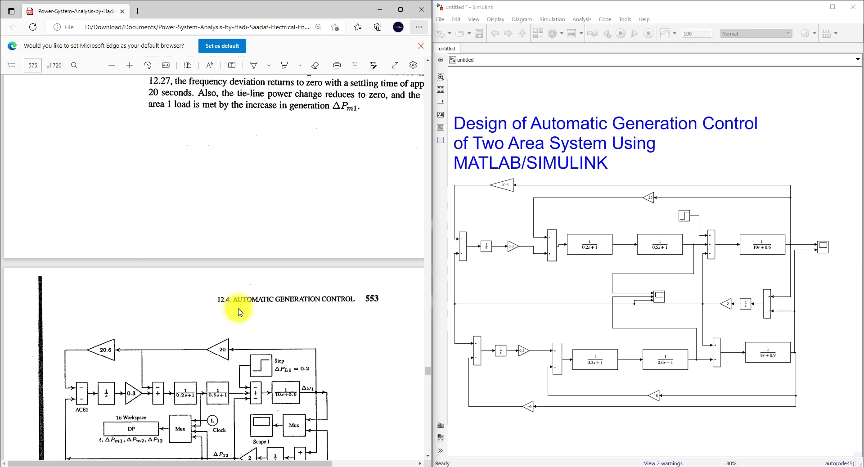
scroll(240, 312, up, 10)
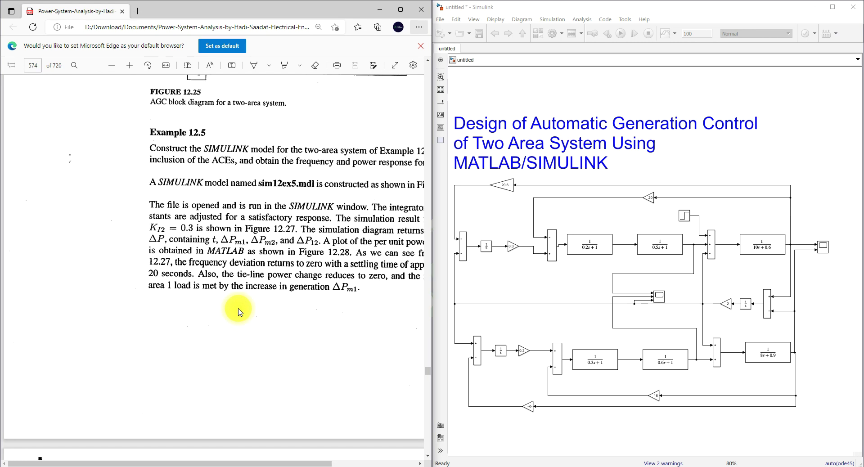
scroll(239, 312, down, 10)
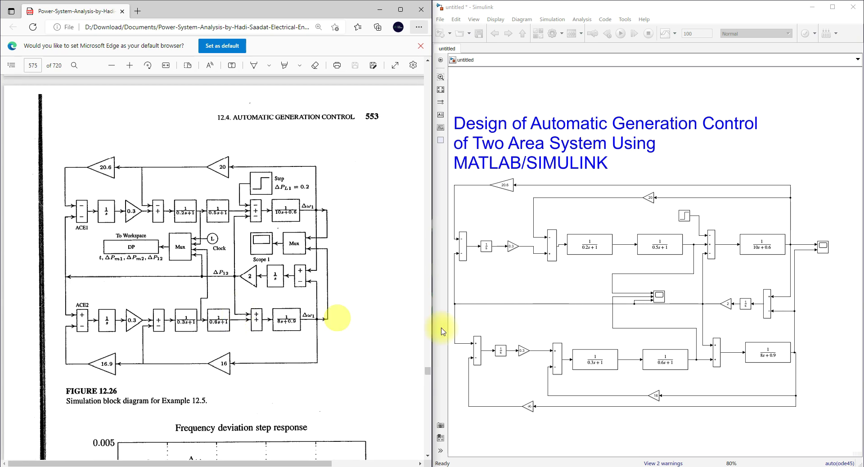
- Nudge the whole diagram slightly right and bring the Scope window forward
click(470, 385)
drag(458, 386, 465, 384)
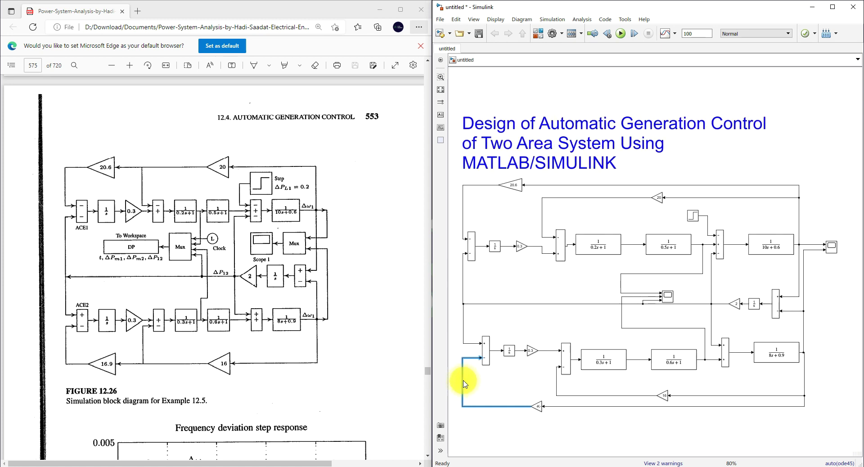
click(526, 291)
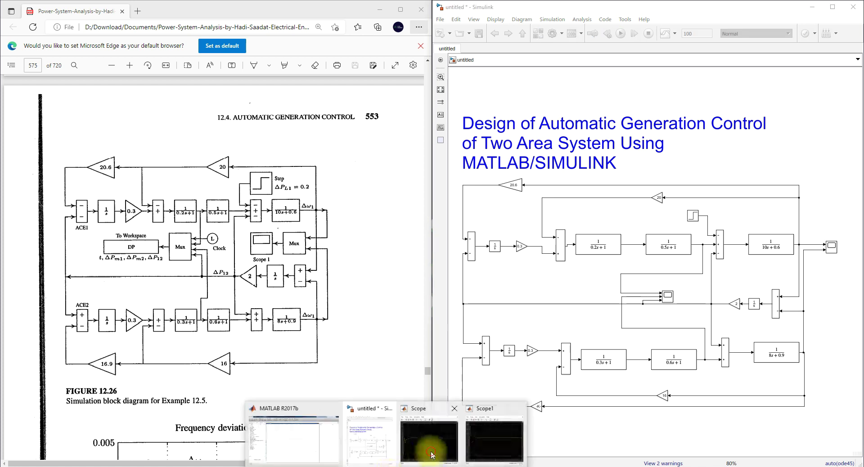
click(423, 444)
- Rerun the simulation and mark the settled frequency curves and the 0.2 pu power curve
click(482, 432)
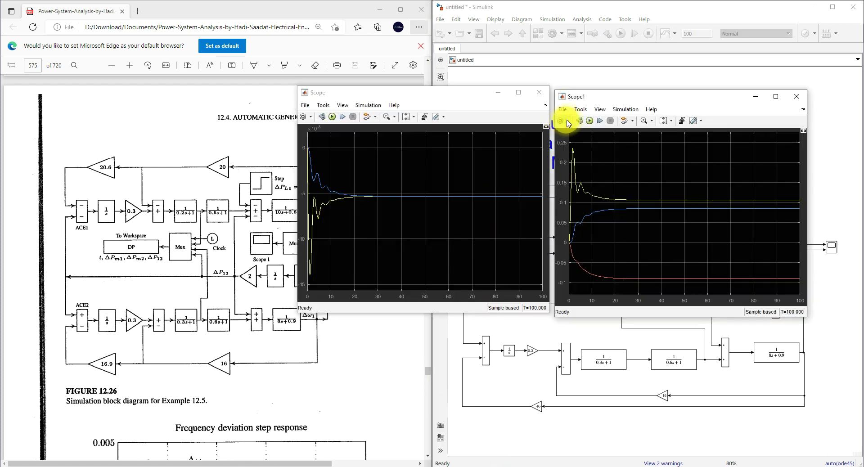
click(589, 122)
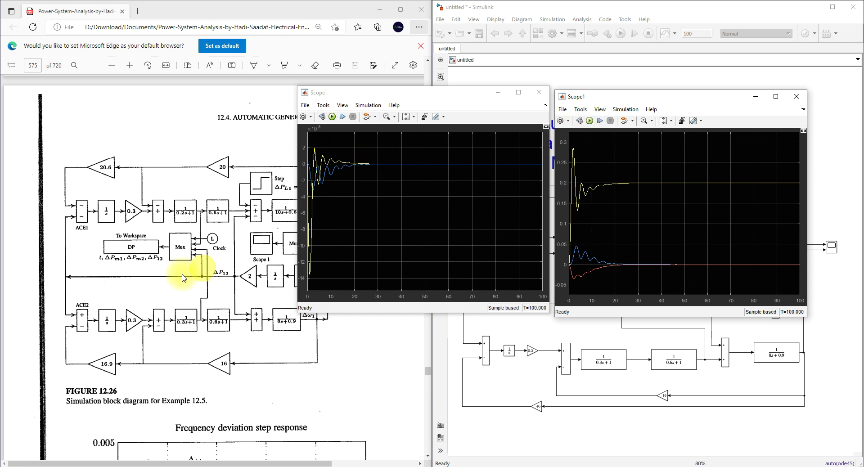
scroll(175, 311, down, 4)
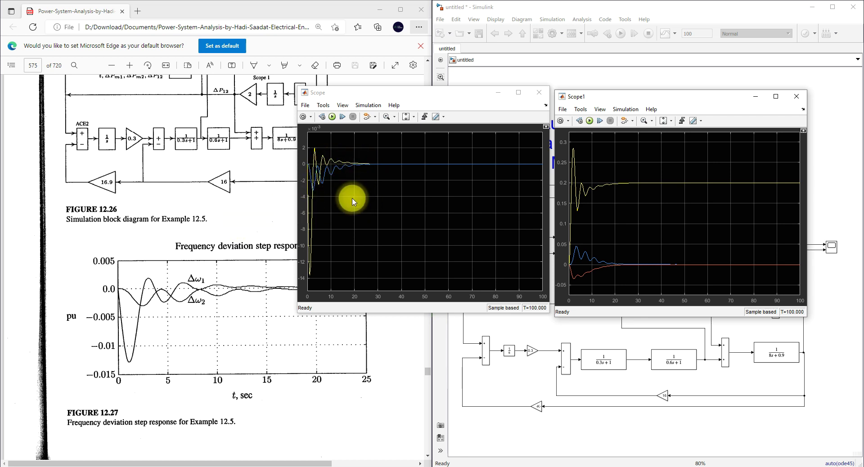
key(F9)
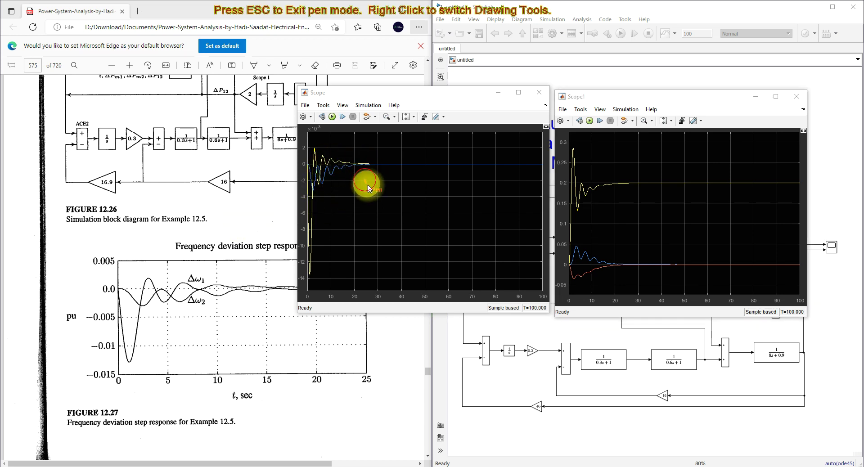
drag(366, 180, 388, 173)
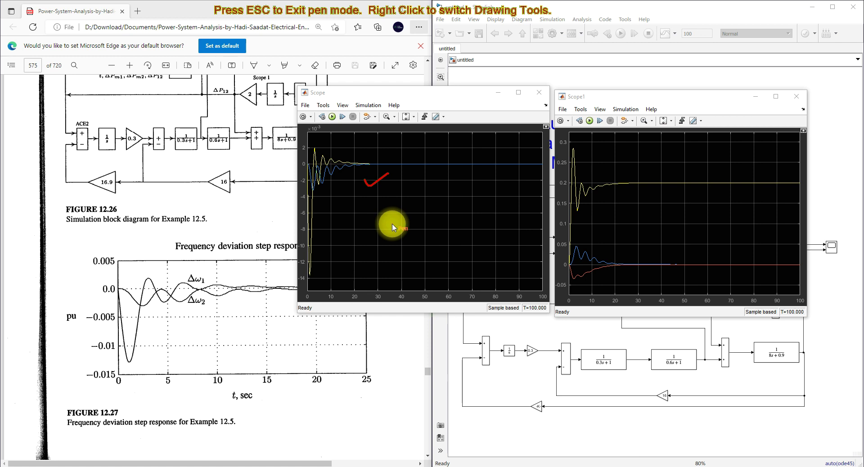
mouse_move(627, 187)
mouse_down()
mouse_move(634, 192)
mouse_move(650, 180)
mouse_up()
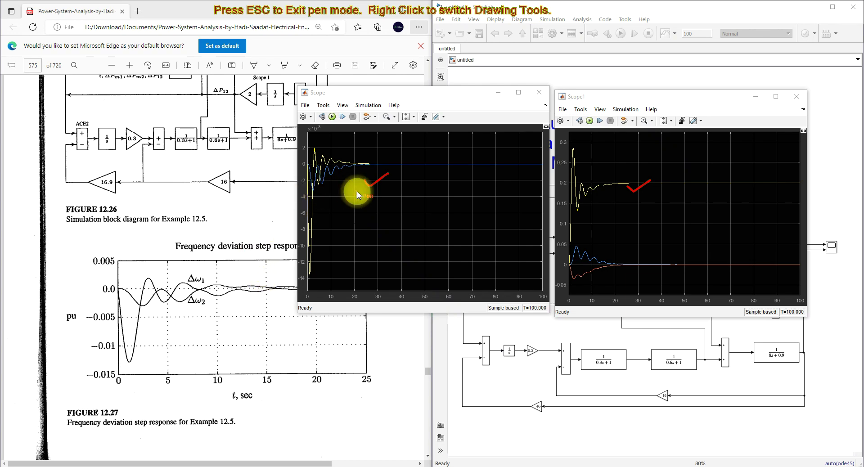
key(Escape)
- View the textbook's Figure 12.28 power plot full screen and compare it with Scope1
scroll(220, 247, down, 10)
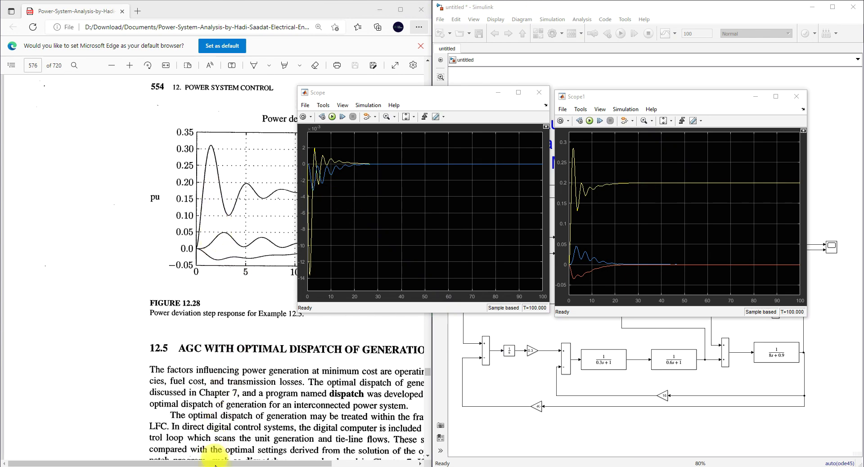
drag(215, 464, 299, 464)
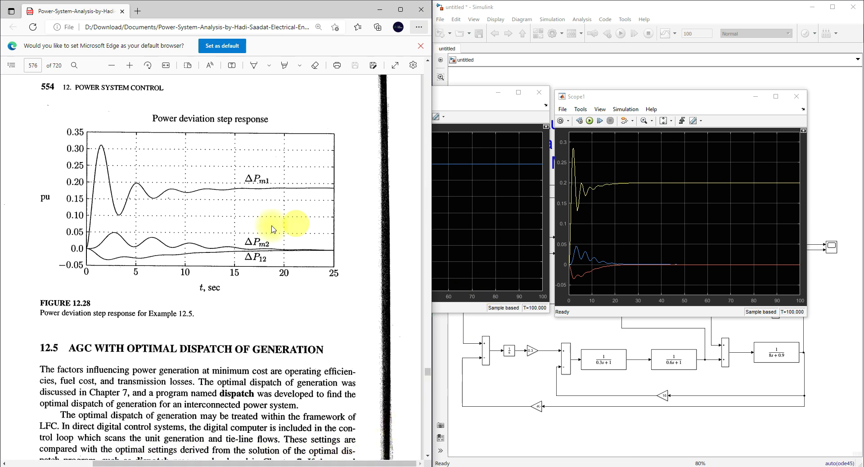
key(F11)
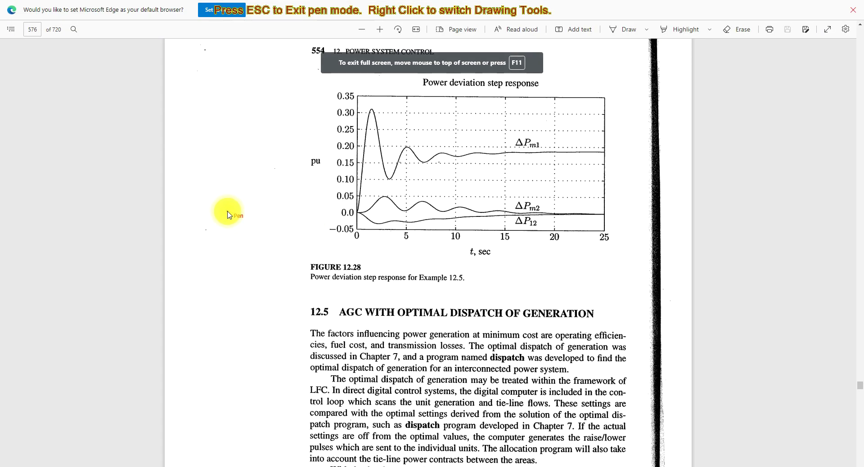
key(F11)
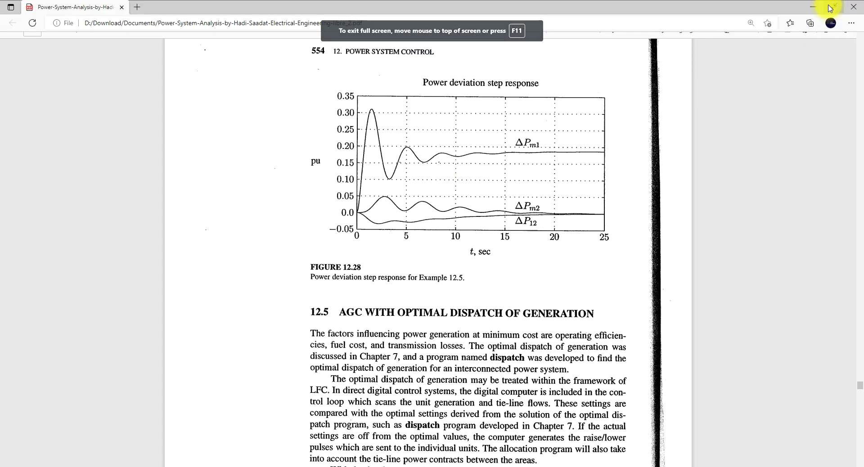
click(833, 7)
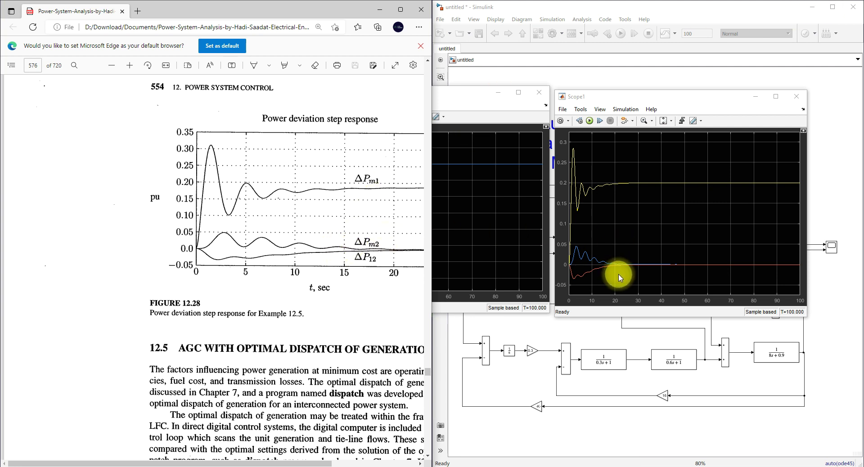
click(689, 222)
key(F11)
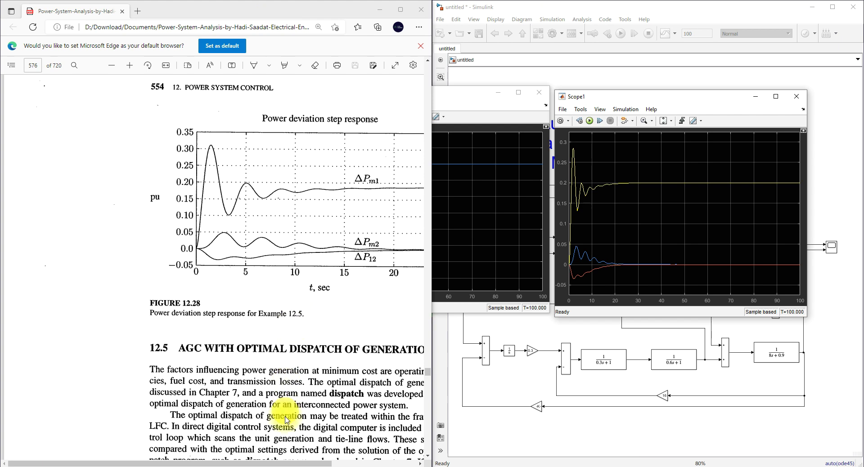
key(Escape)
drag(297, 464, 363, 464)
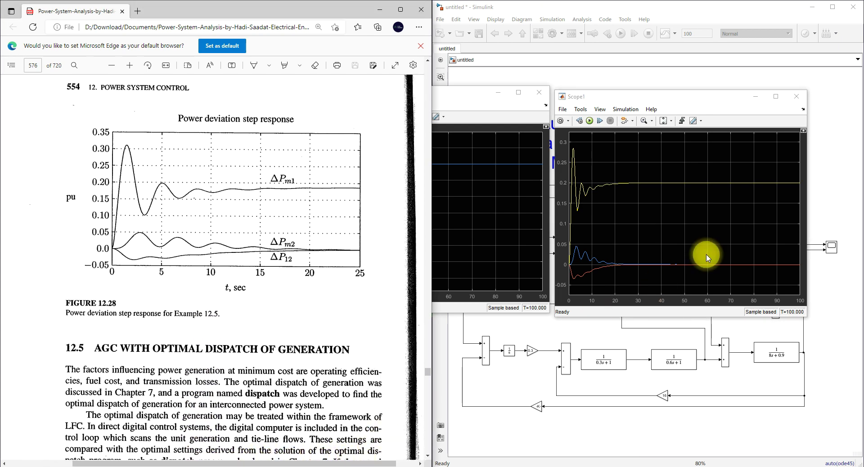
key(F11)
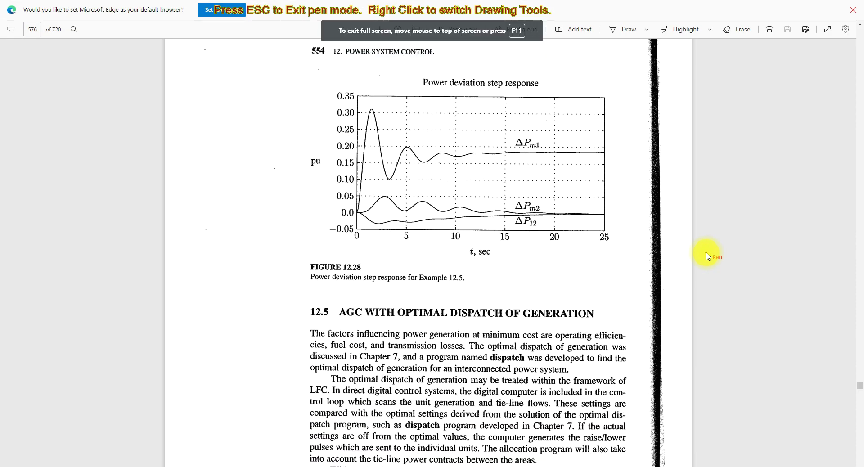
key(Escape)
click(829, 10)
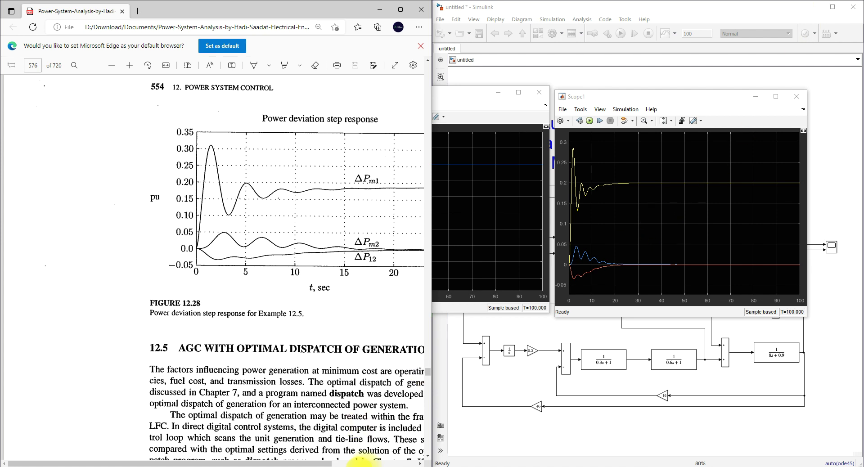
- Tick the Scope1 power response and Figure 12.28 as matching, then show the frequency scope
click(629, 206)
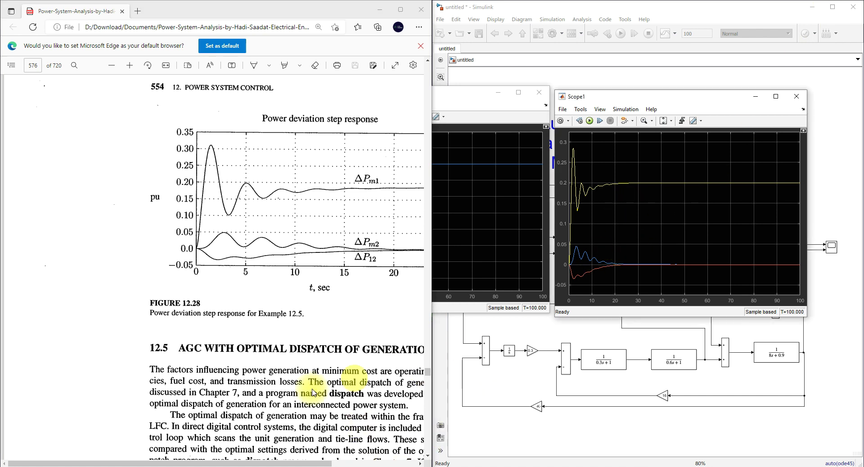
drag(288, 463, 341, 464)
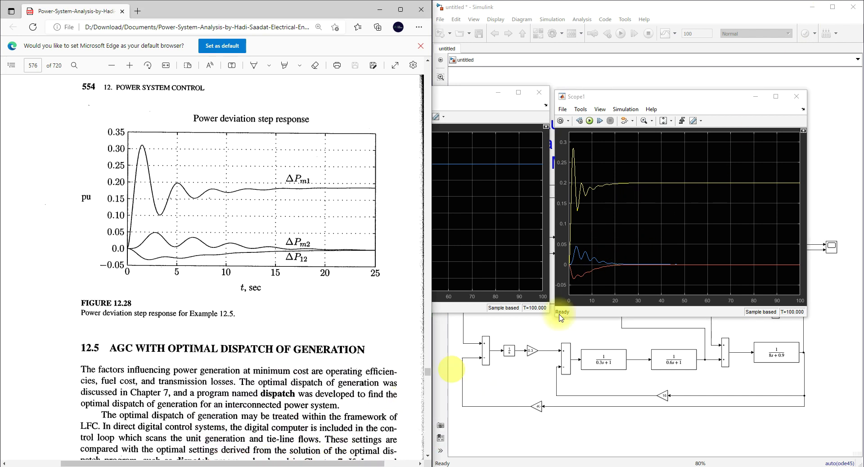
click(731, 244)
key(ctrl+1)
mouse_move(648, 218)
mouse_down()
mouse_move(660, 237)
mouse_move(682, 222)
mouse_up()
drag(271, 208, 305, 207)
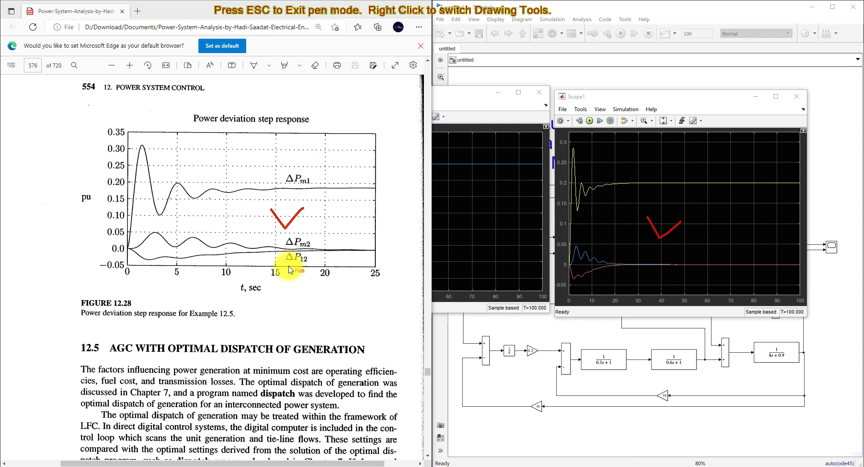
key(Escape)
click(476, 100)
- Move the frequency Scope window to the right, beside the textbook's frequency-response figure
scroll(196, 232, up, 6)
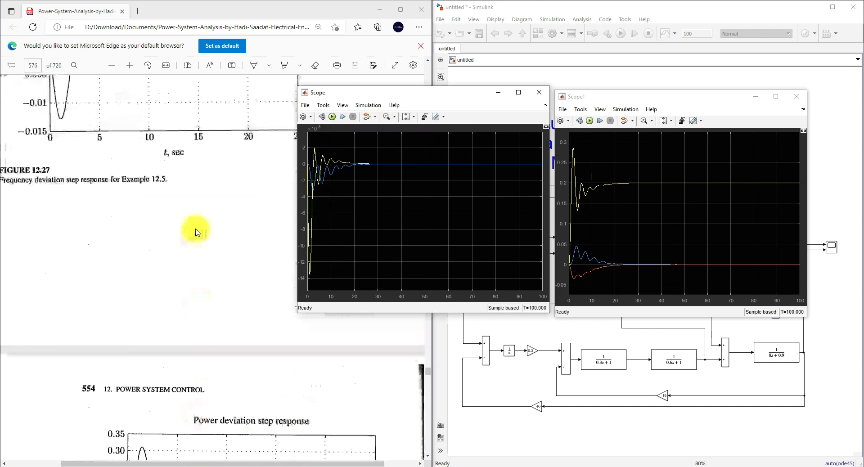
scroll(197, 232, up, 4)
drag(386, 94, 406, 92)
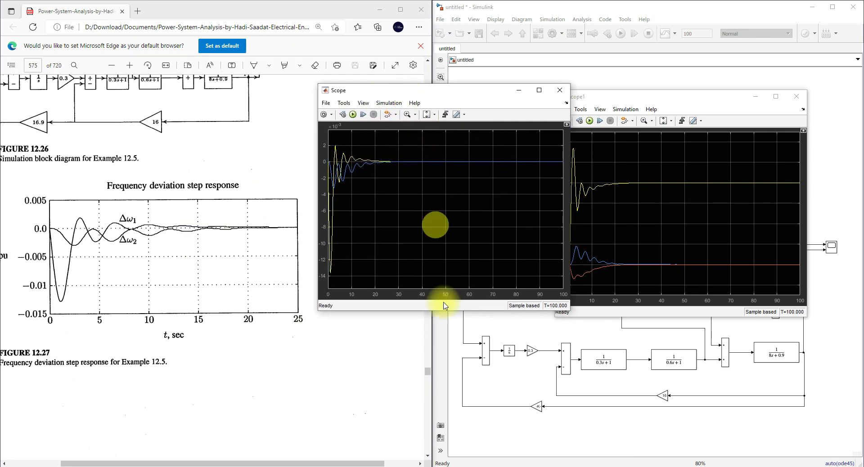
- Tick the Scope and Figure 12.27 frequency plots as matching, then return the PDF to Figure 12.26
key(F9)
mouse_move(387, 183)
mouse_down()
mouse_move(400, 209)
mouse_move(430, 184)
mouse_up()
mouse_move(168, 236)
mouse_down()
mouse_move(178, 249)
mouse_move(215, 230)
mouse_up()
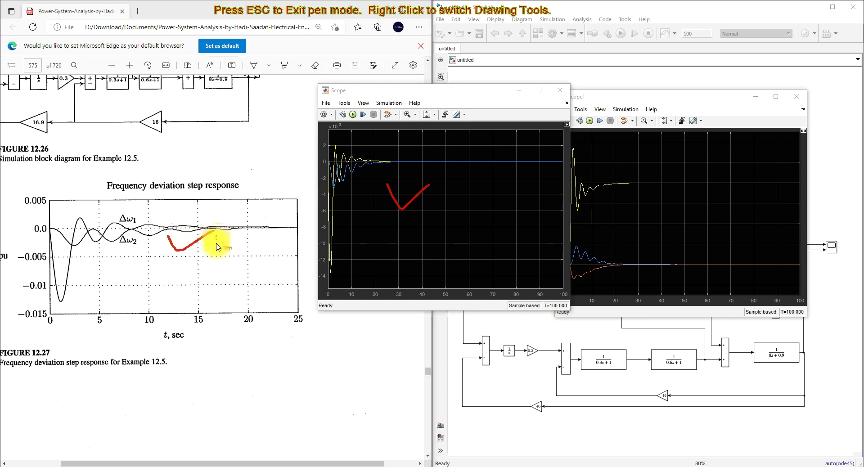
key(Escape)
scroll(73, 241, up, 4)
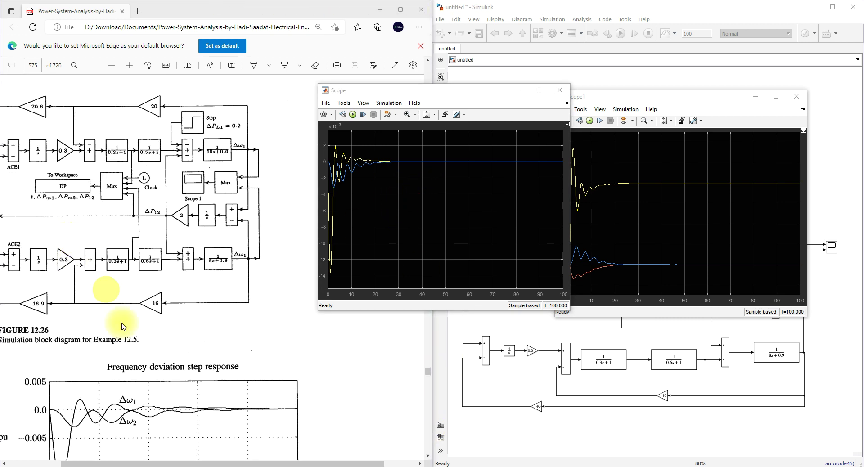
- Scroll the PDF to the top of page 553 and bring the Scope1 power plot forward
drag(185, 462, 132, 462)
scroll(115, 250, up, 2)
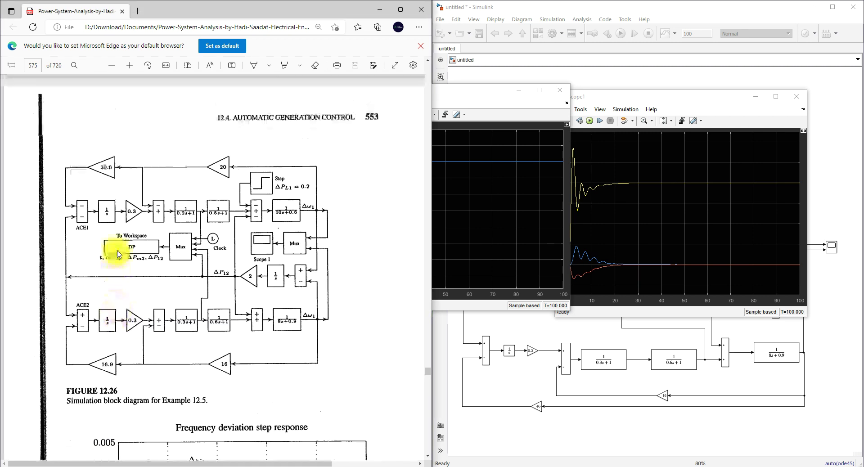
click(657, 103)
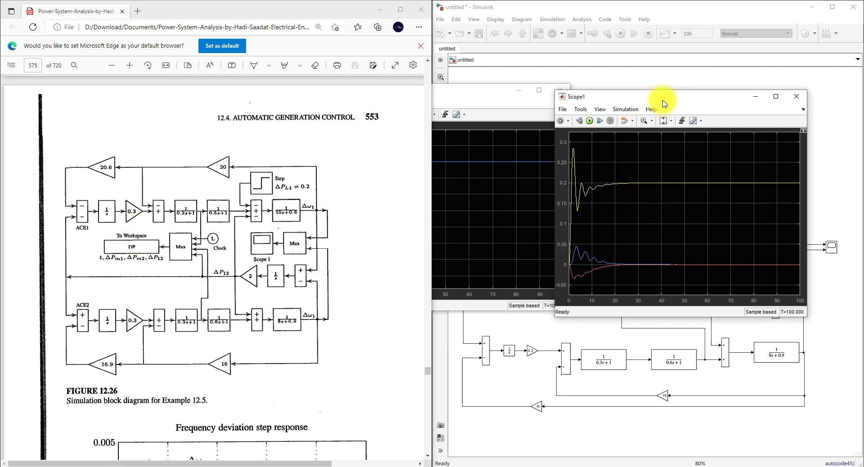
- In pen mode, mark the top feedback line and cross out the 20.6 and 16.9 gain blocks
key(F9)
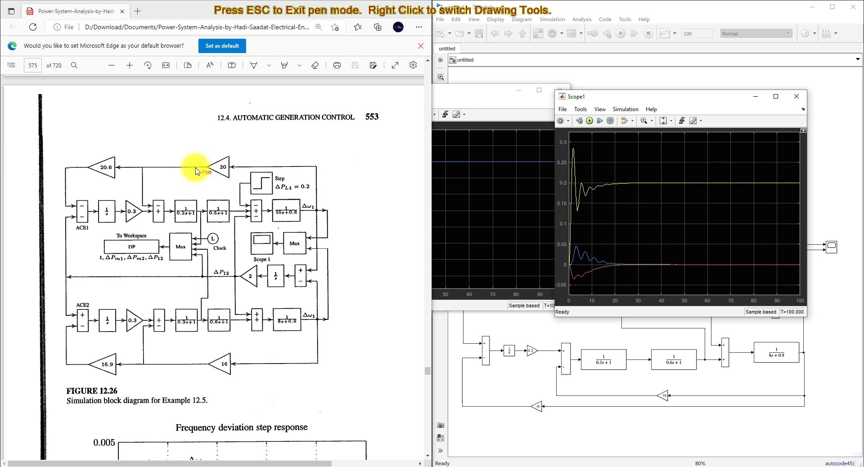
drag(196, 167, 178, 168)
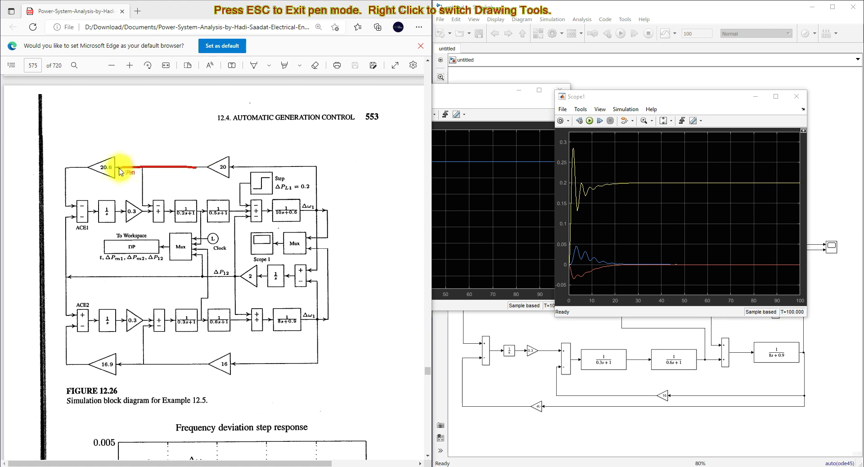
drag(95, 158, 127, 184)
drag(113, 152, 103, 180)
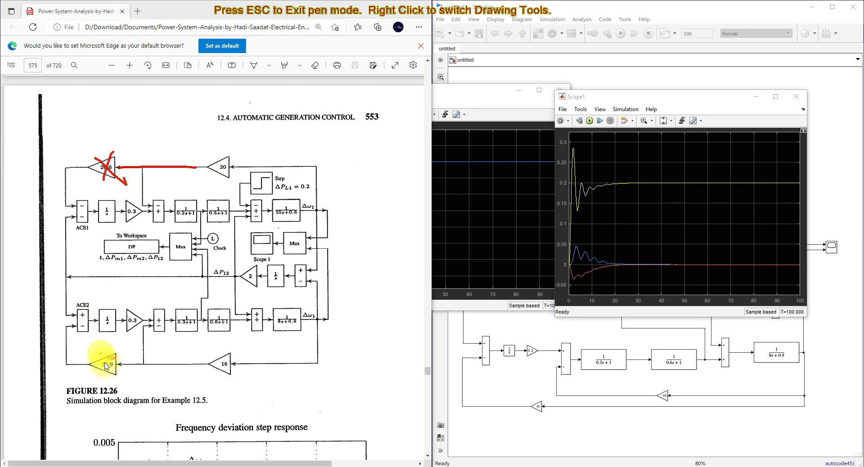
mouse_move(99, 348)
mouse_down()
mouse_move(119, 382)
mouse_move(113, 366)
mouse_move(111, 383)
mouse_up()
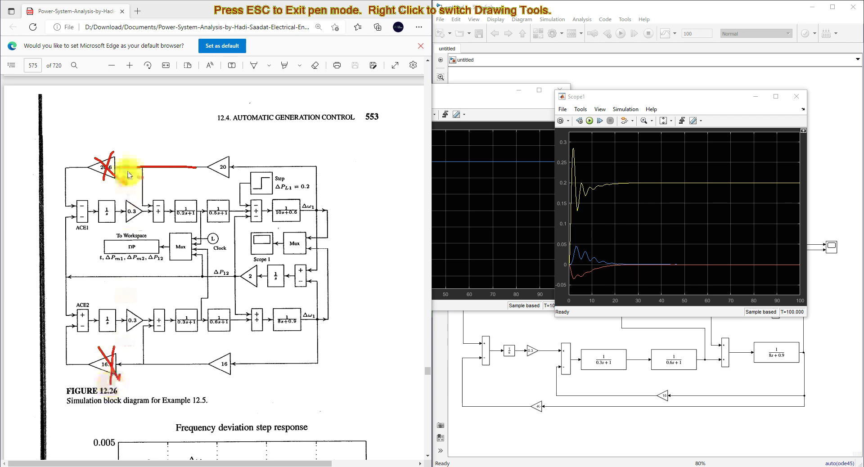
key(Escape)
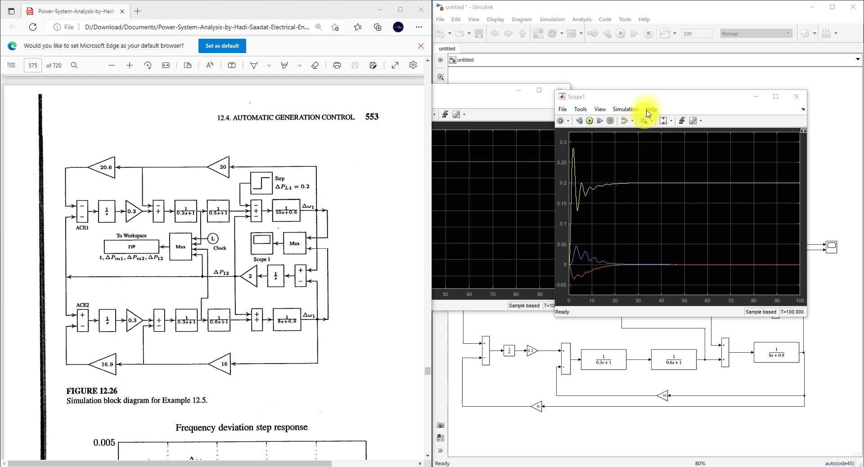
- Trace in red the 20.6 gain path over the top and the 16.9 gain path along the bottom
key(F9)
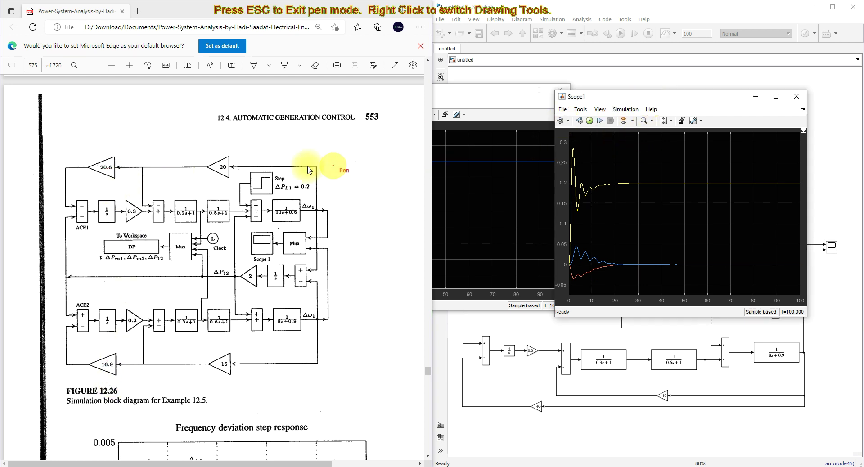
mouse_move(121, 169)
mouse_down()
mouse_move(149, 138)
mouse_move(299, 136)
mouse_move(327, 149)
mouse_move(319, 169)
mouse_up()
mouse_move(126, 363)
mouse_down()
mouse_move(142, 395)
mouse_move(225, 412)
mouse_move(325, 366)
mouse_up()
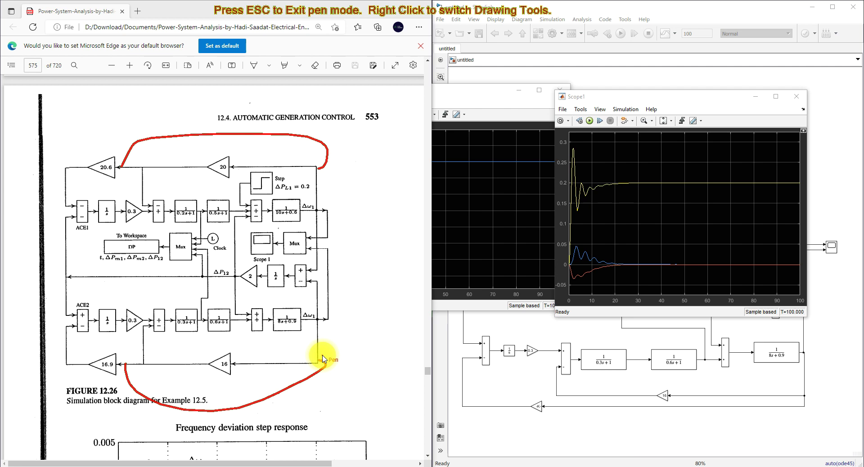
key(Escape)
- Scroll the PDF up and across to bring Figure 12.25 into view
scroll(356, 320, up, 7)
scroll(356, 321, up, 9)
scroll(333, 360, down, 4)
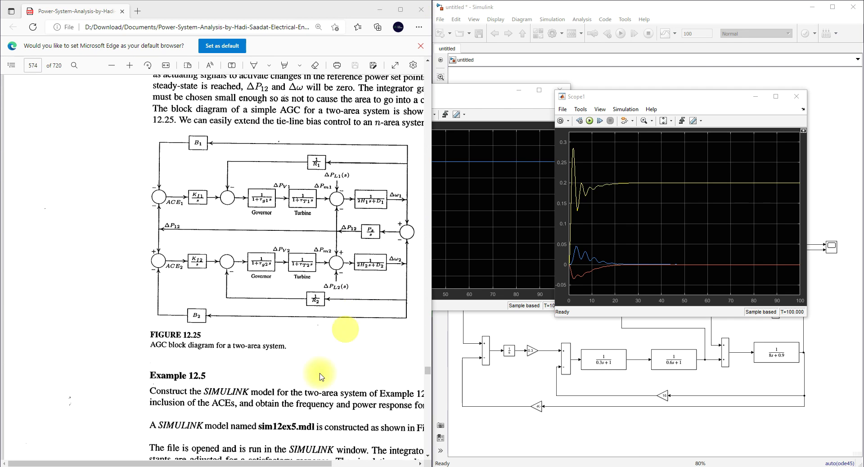
scroll(281, 463, right, 3)
scroll(281, 464, right, 2)
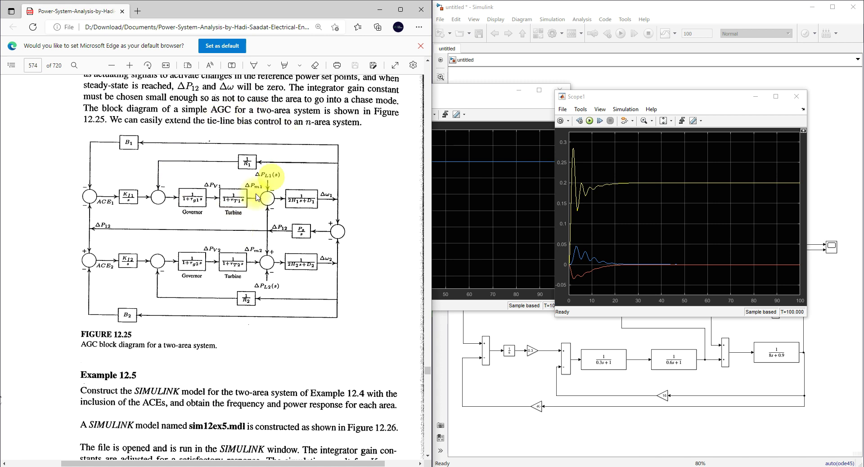
- Trace the B1 loop along the top and the B2 loop along the bottom, then scroll back to page 575
key(F9)
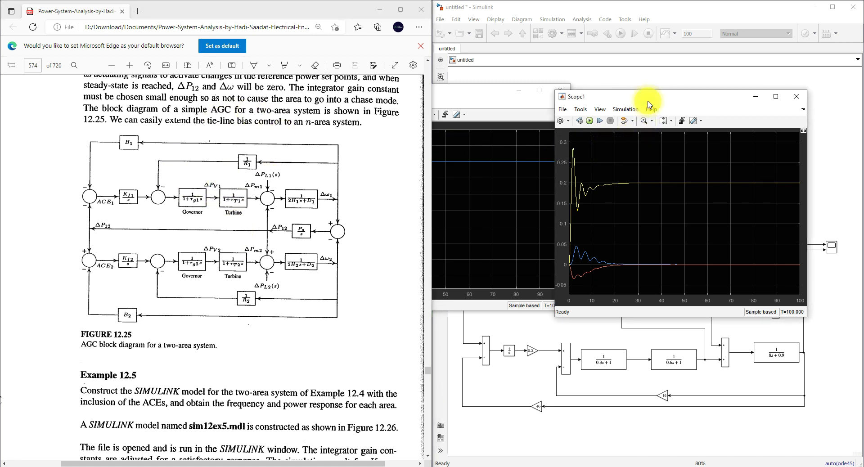
mouse_move(338, 164)
mouse_down()
mouse_move(335, 143)
mouse_move(143, 143)
mouse_up()
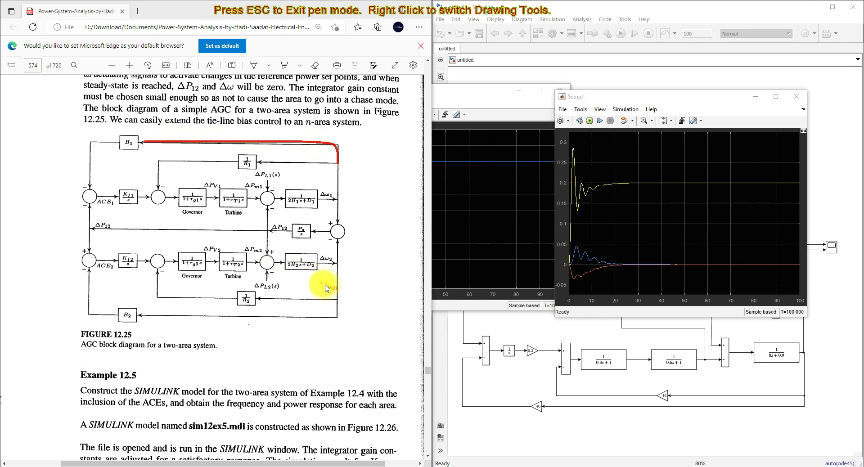
mouse_move(337, 304)
mouse_down()
mouse_move(332, 318)
mouse_move(152, 324)
mouse_up()
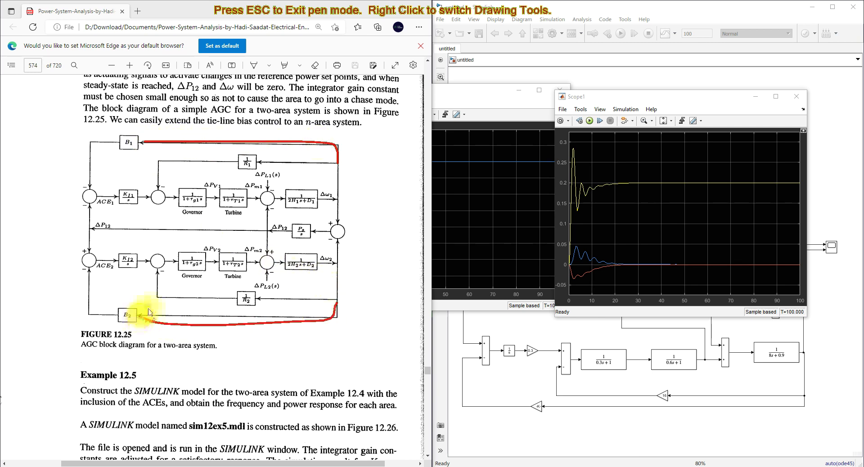
key(Escape)
scroll(344, 315, down, 15)
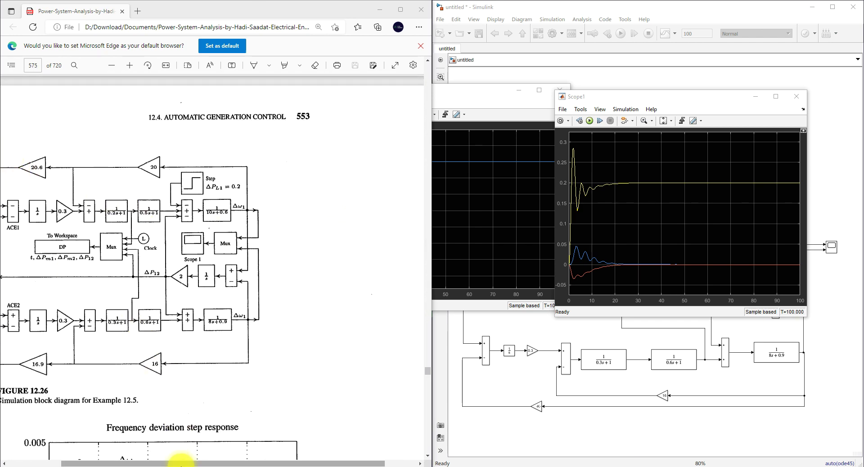
- Show the titled two-area AGC model, then put the frequency Scope in front with its Simulation menu closed
drag(179, 464, 126, 463)
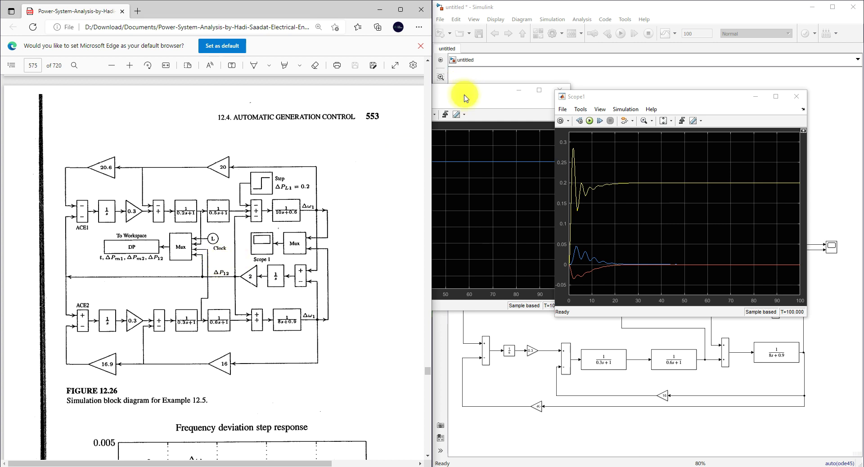
click(482, 92)
click(610, 77)
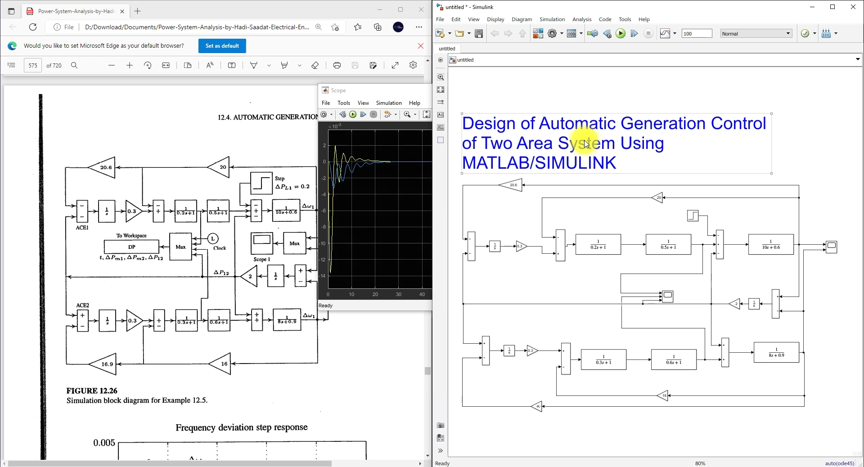
click(389, 103)
click(442, 93)
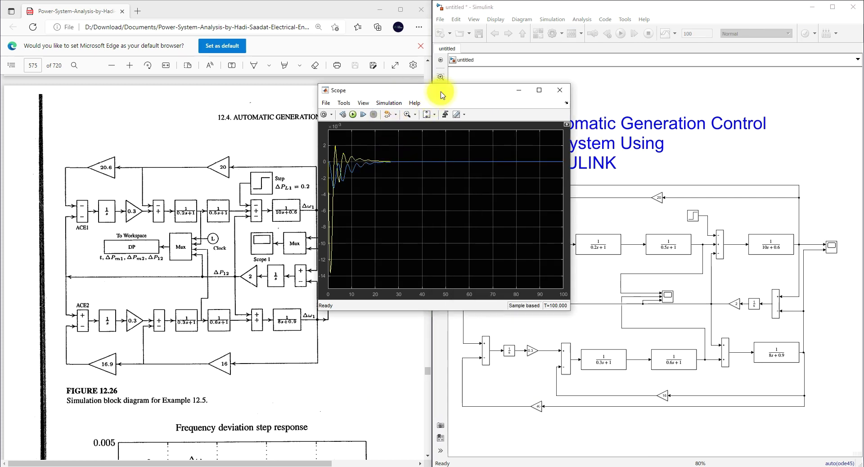